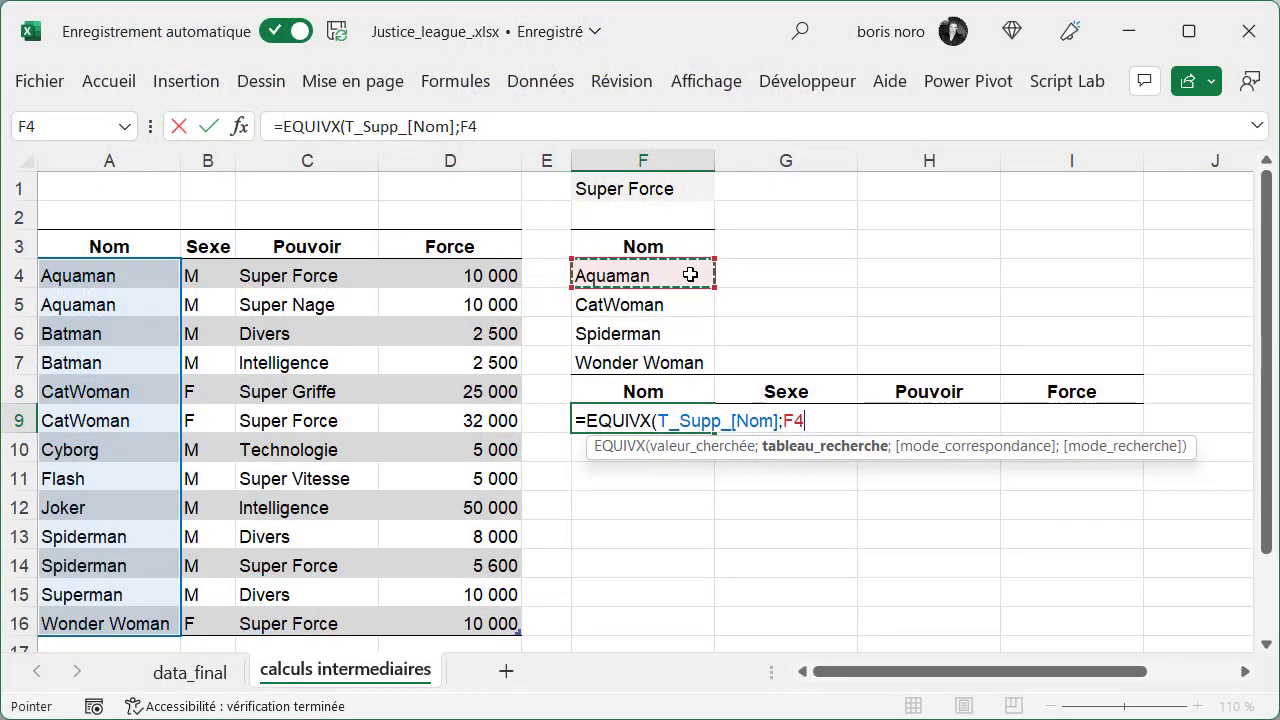
Finish the intro formula entries and show data_final's FILTRE result for the power Divers.
text(#)
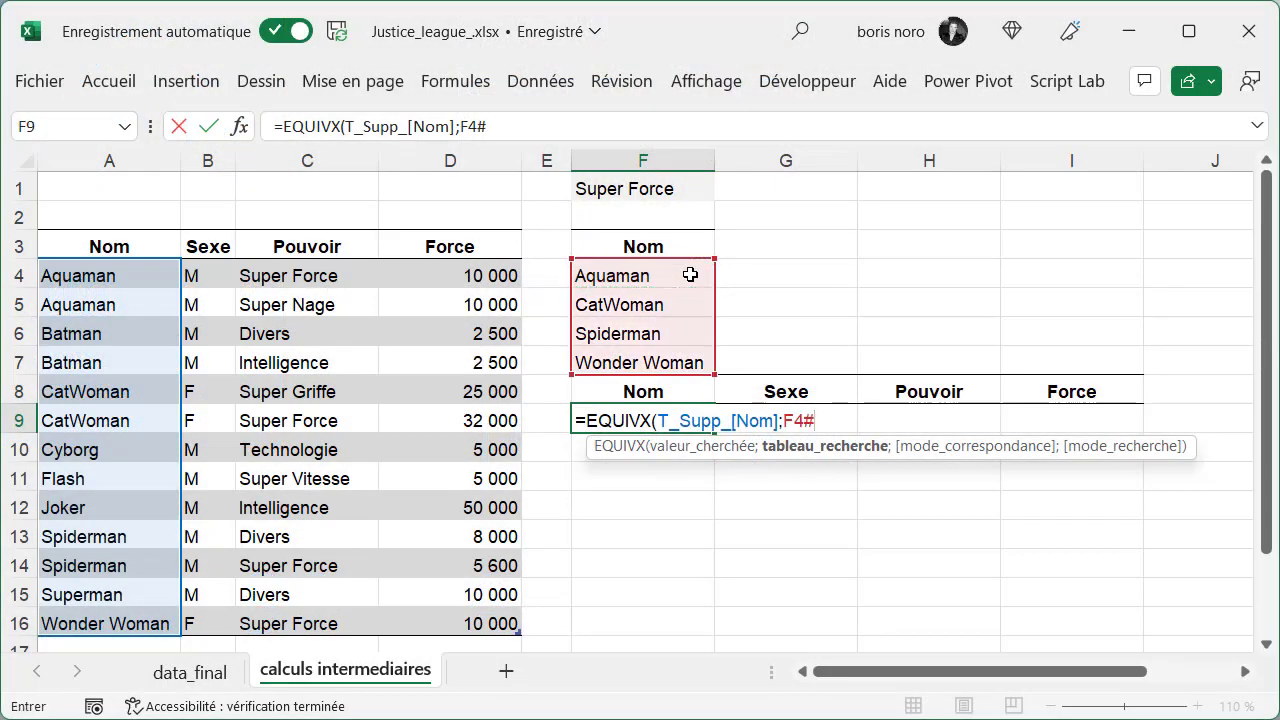
key(Return)
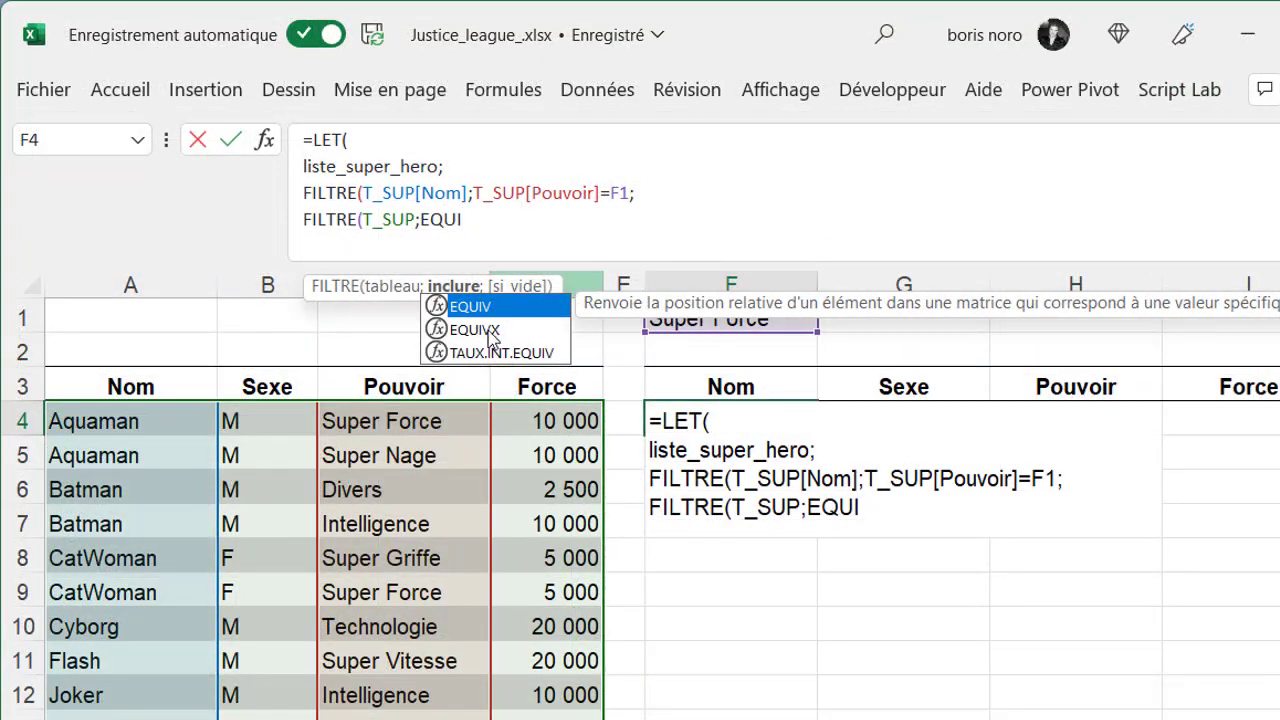
text(VX(T_SUP[Nom];)
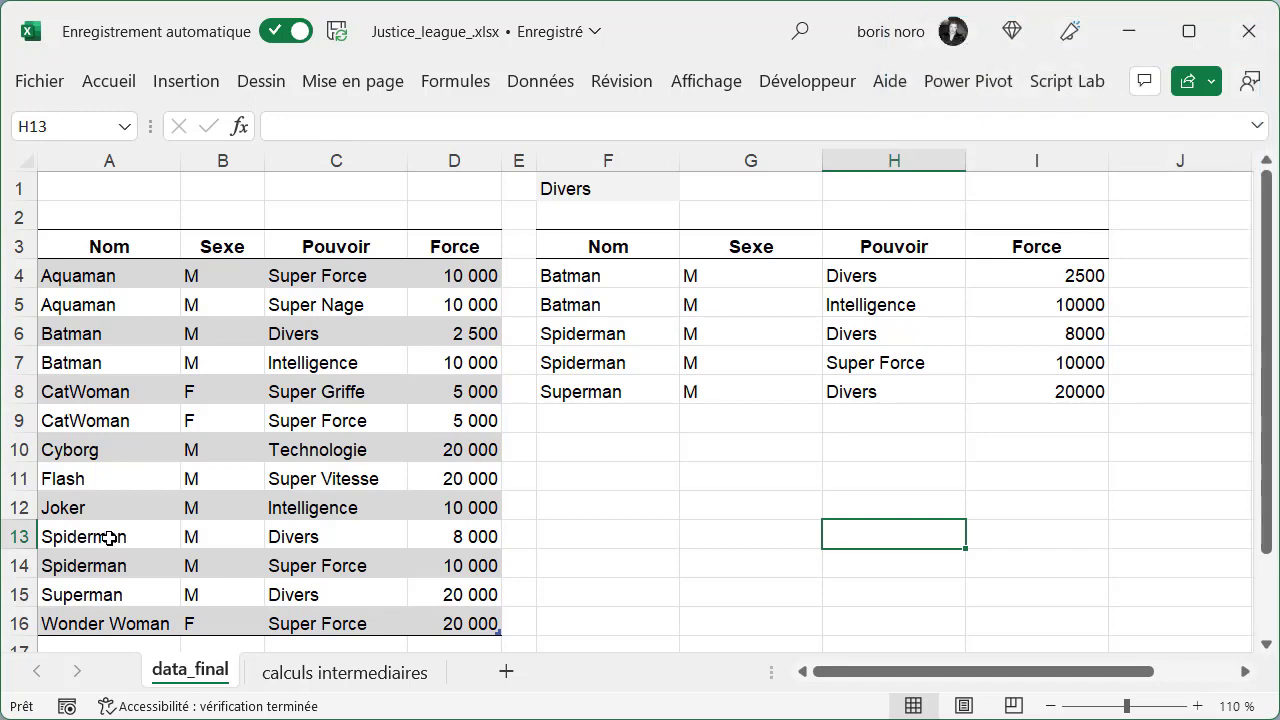
Choose Super Griffe from F1's power dropdown on data_final.
click(299, 282)
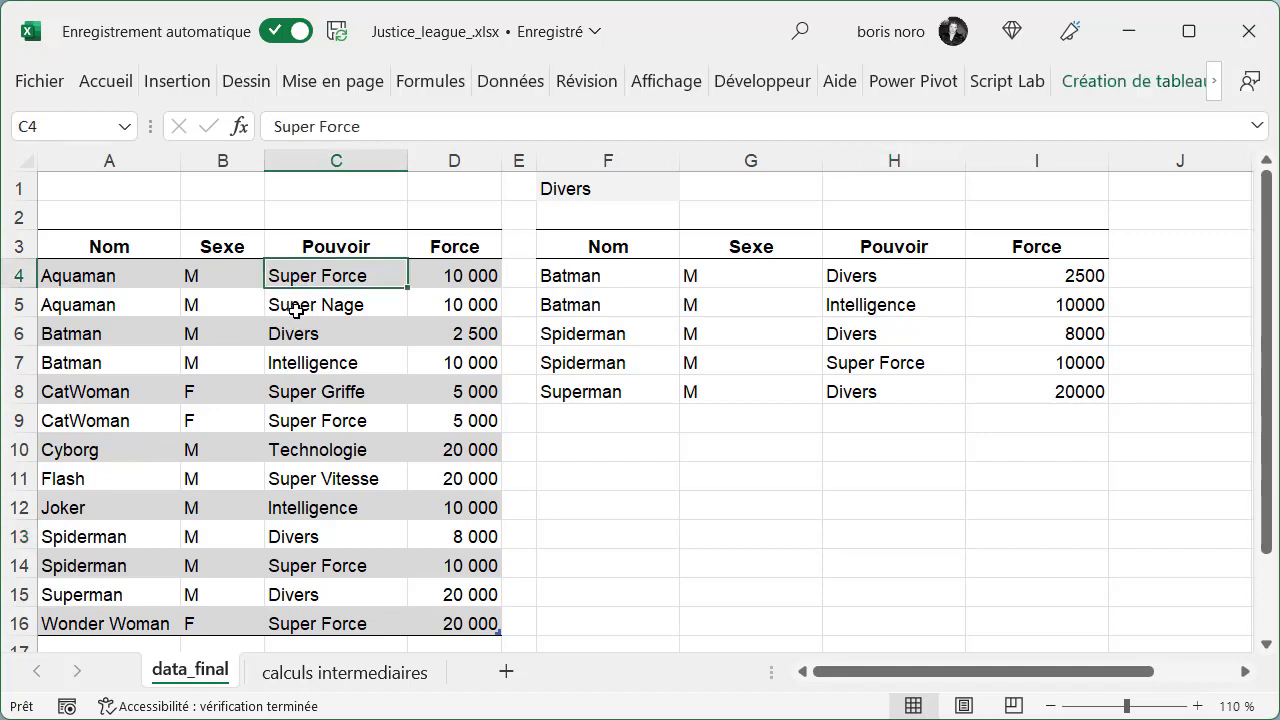
click(296, 311)
click(668, 193)
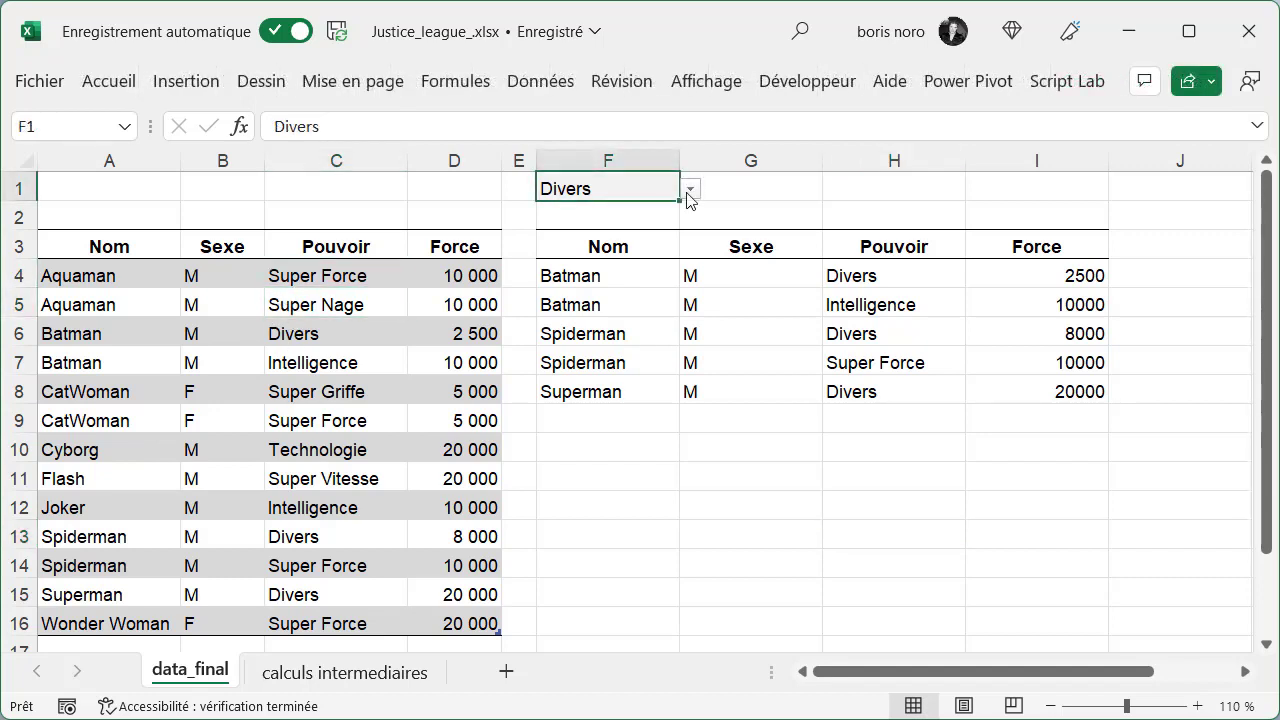
click(689, 192)
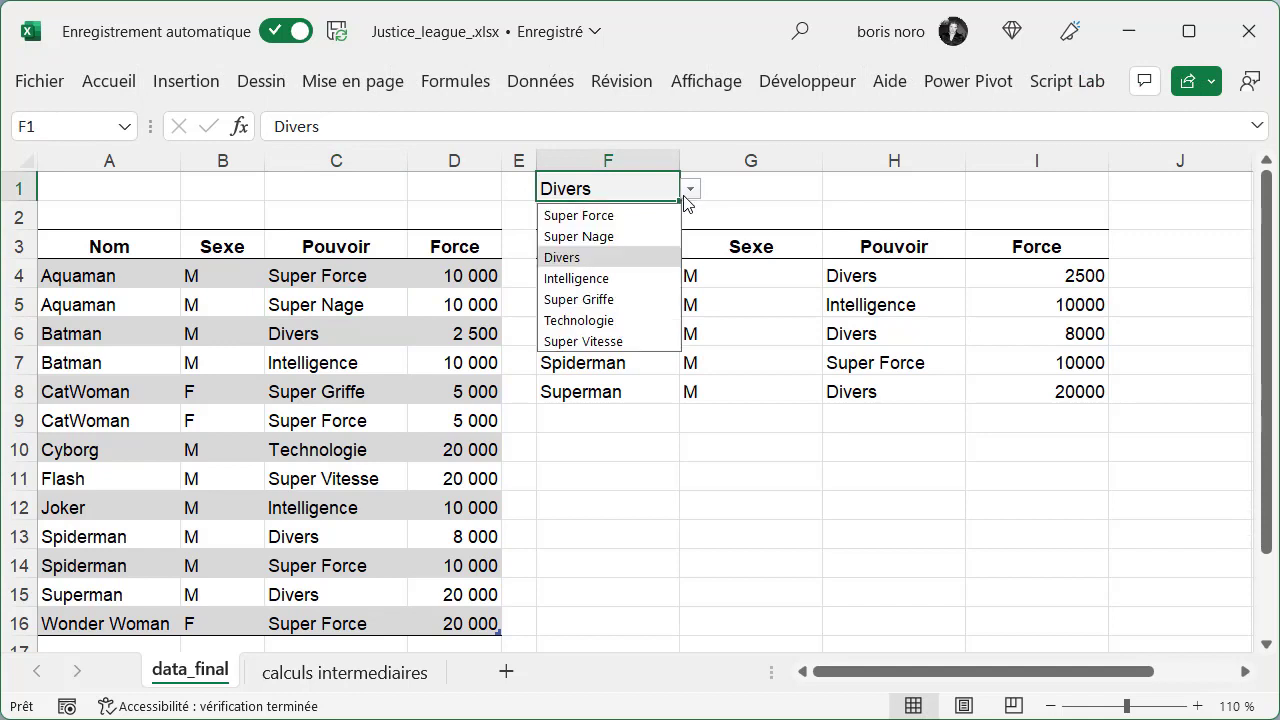
click(606, 299)
click(615, 380)
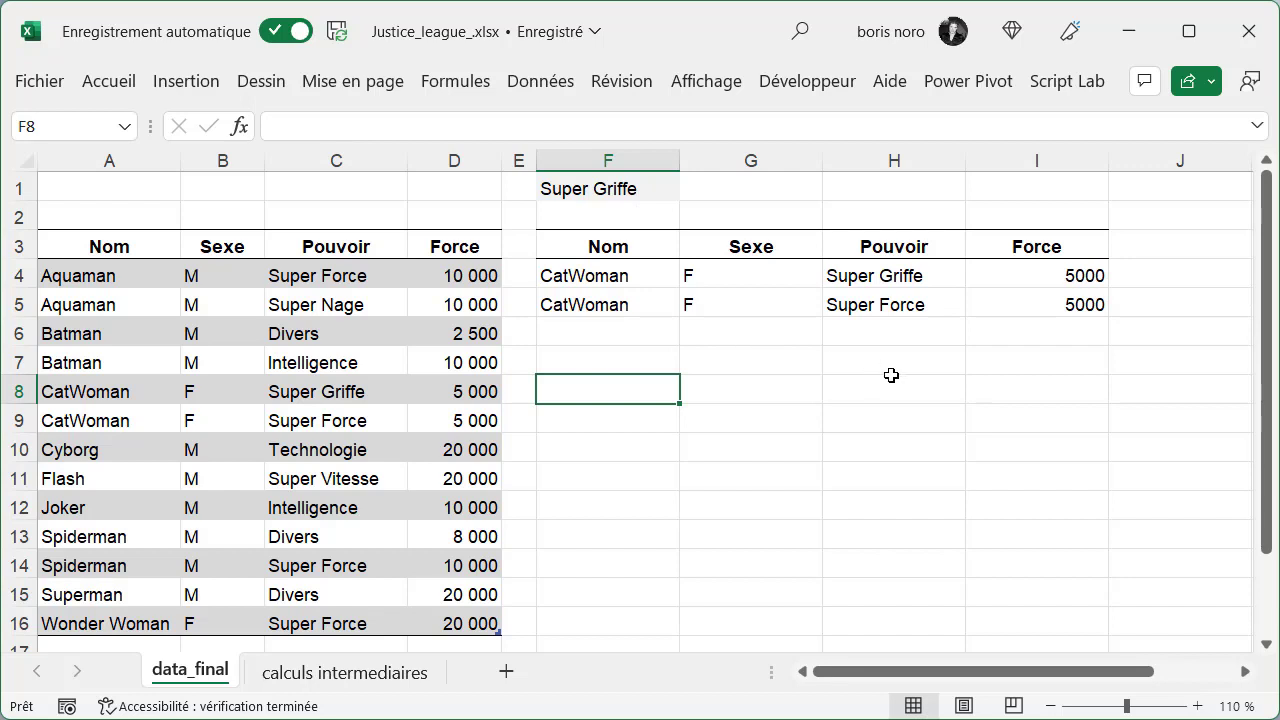
Switch F1 to Super Force to list its seven hero rows, then go to calculs intermediaires.
click(634, 189)
click(690, 191)
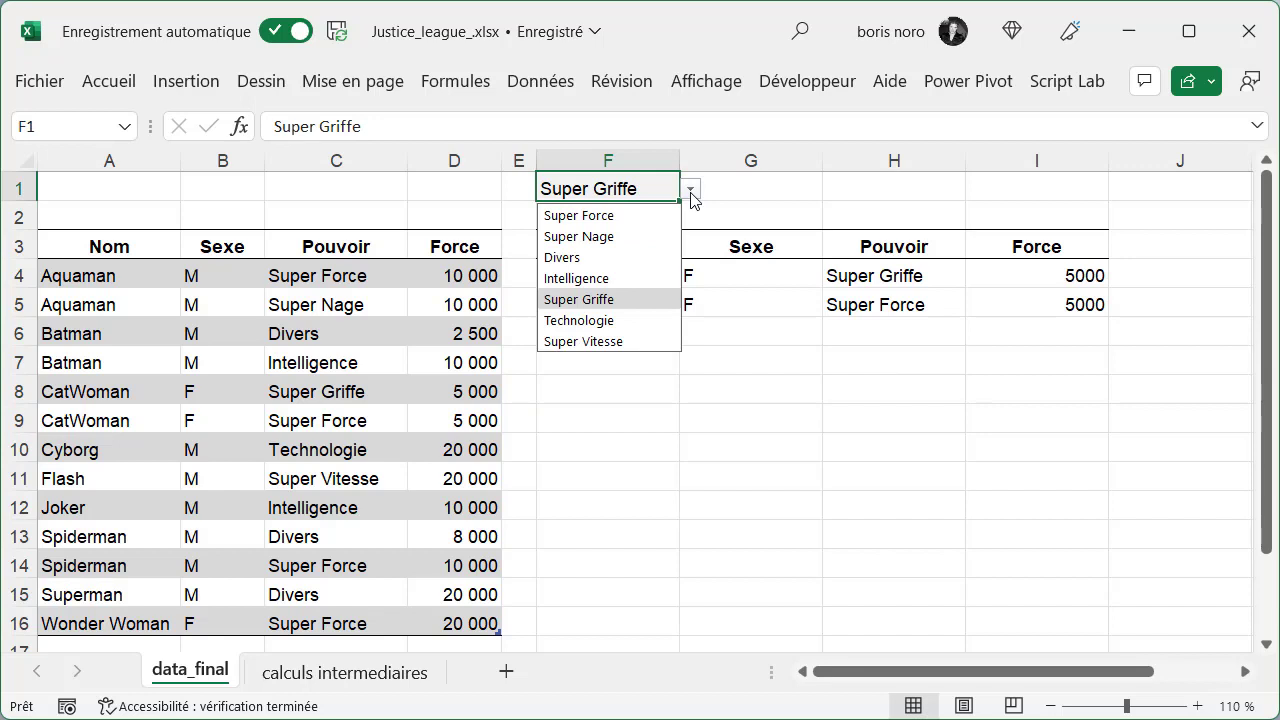
click(657, 219)
click(657, 218)
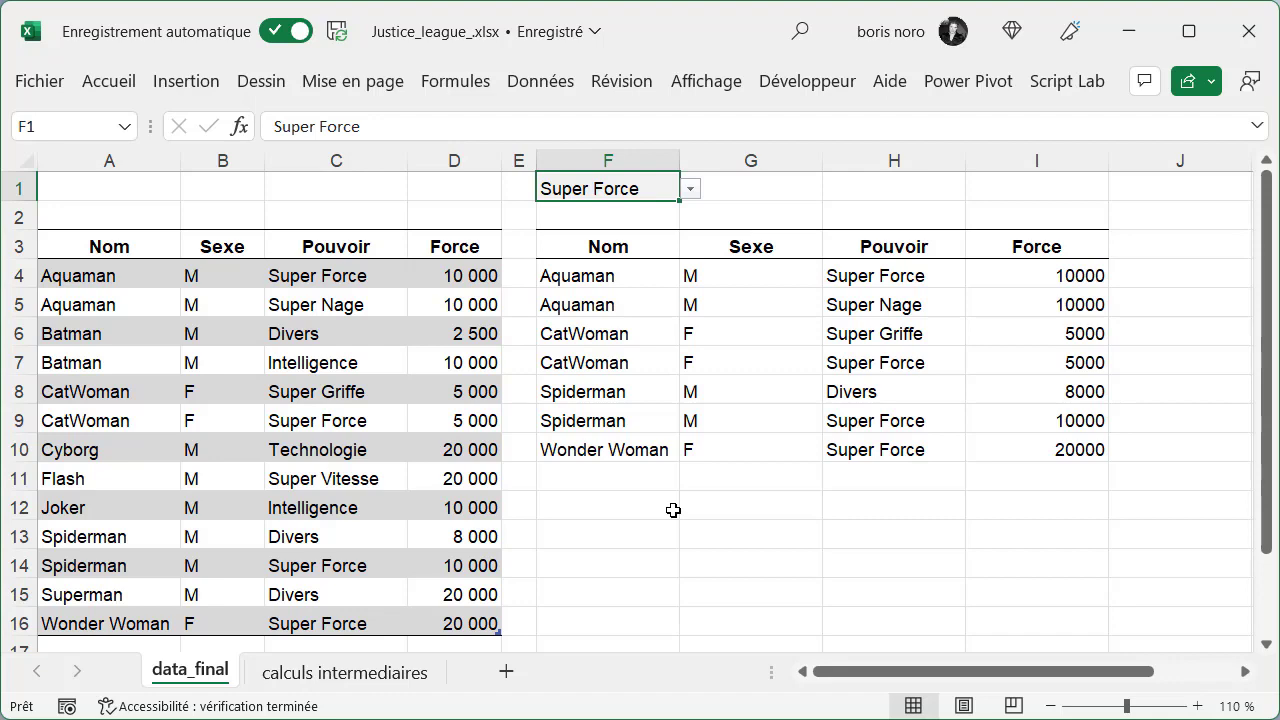
key(ctrl+Page_Down)
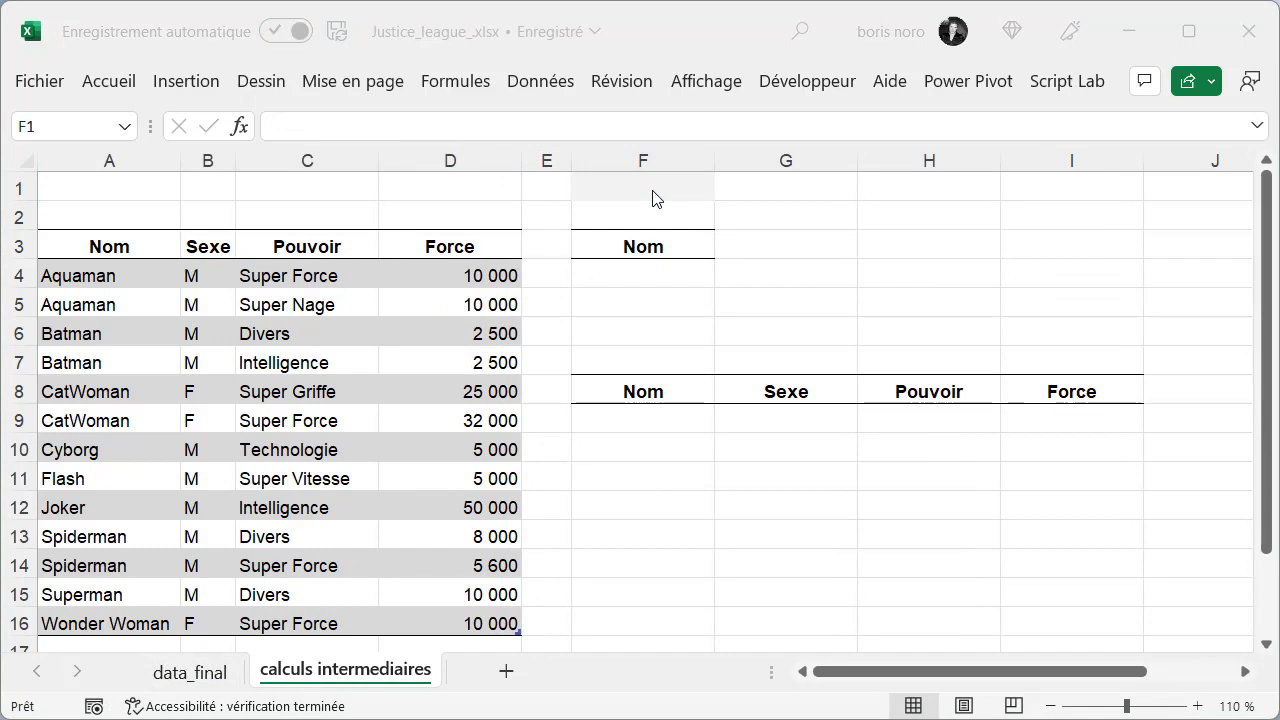
Give F1 a list data validation with source =$C$4:$C$16, the Pouvoir values.
click(652, 190)
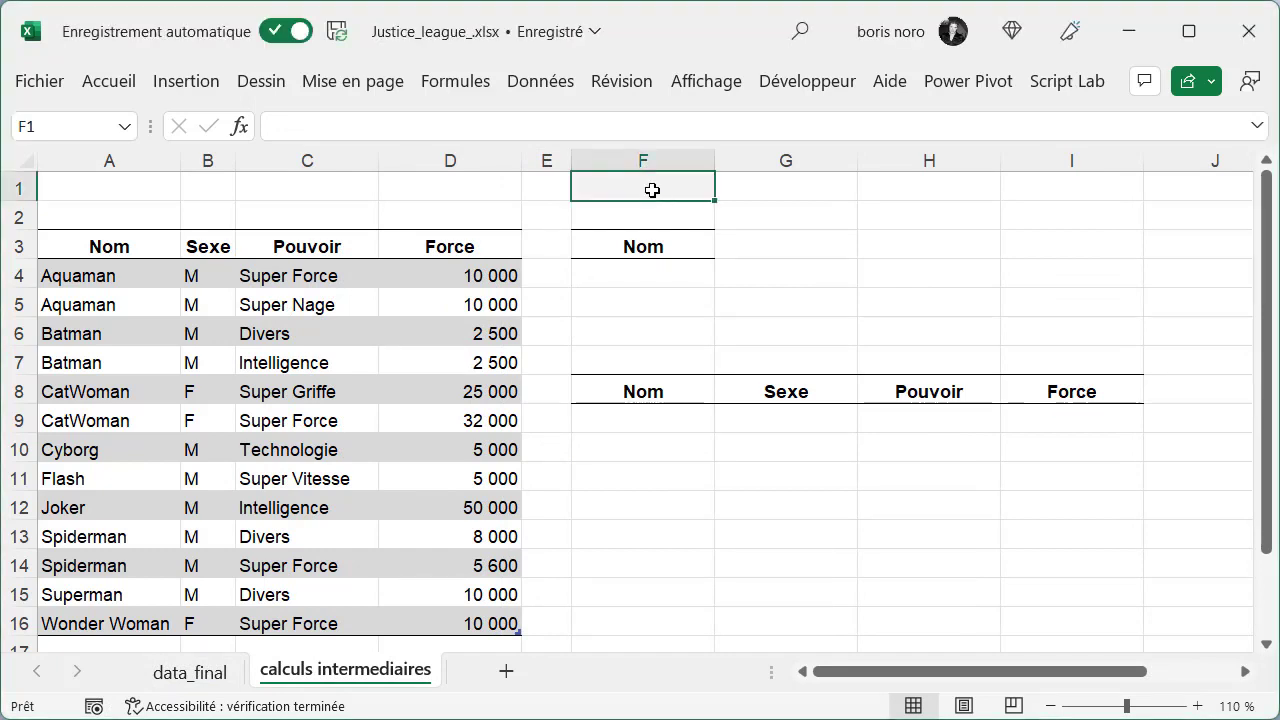
click(543, 85)
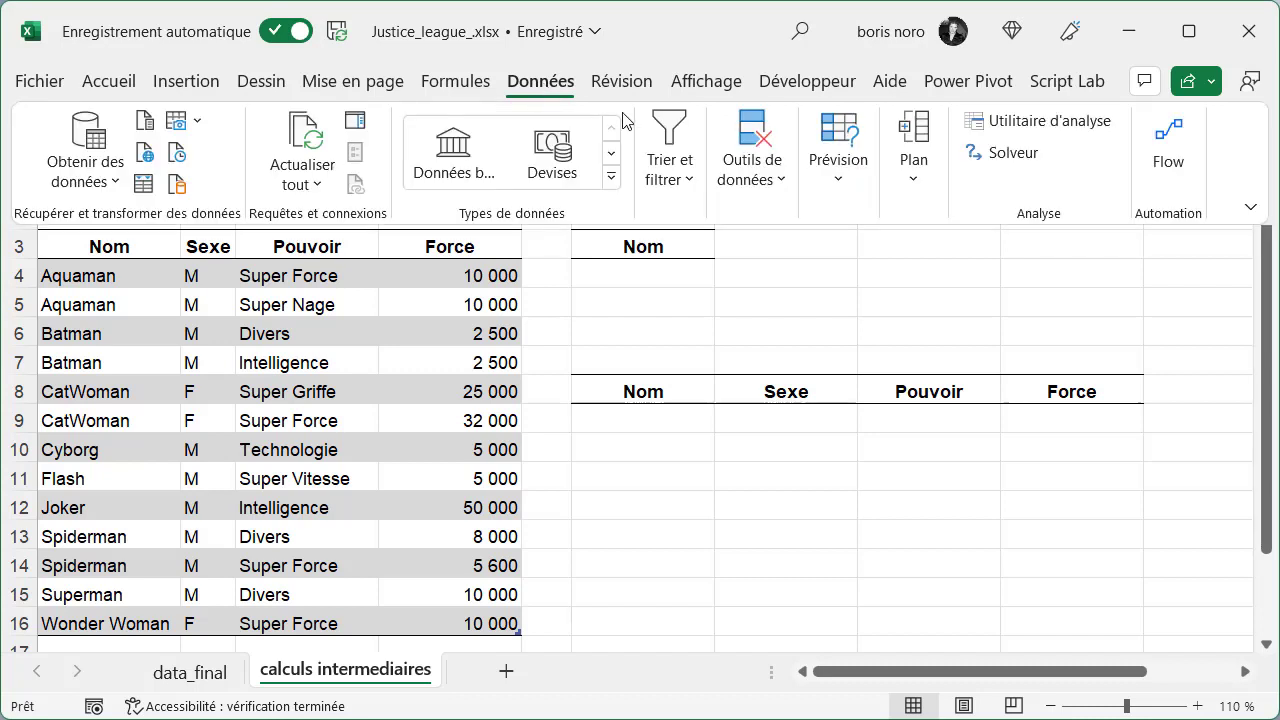
click(779, 193)
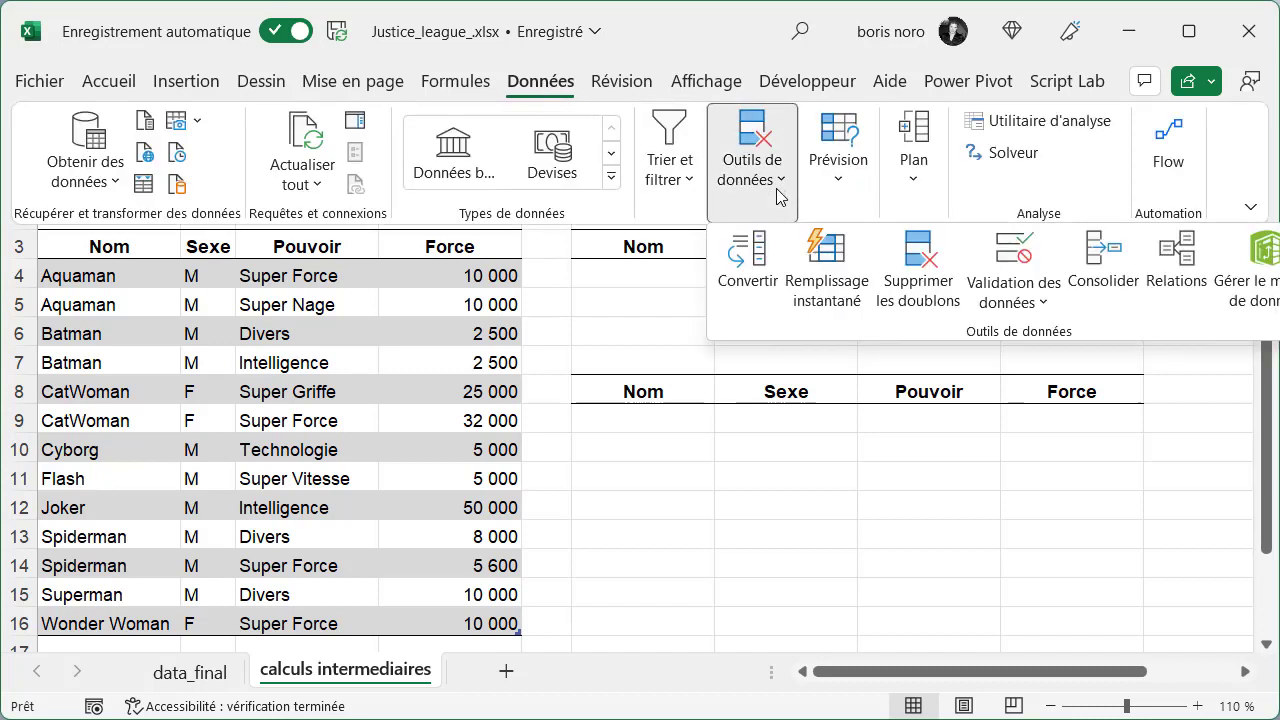
click(1045, 301)
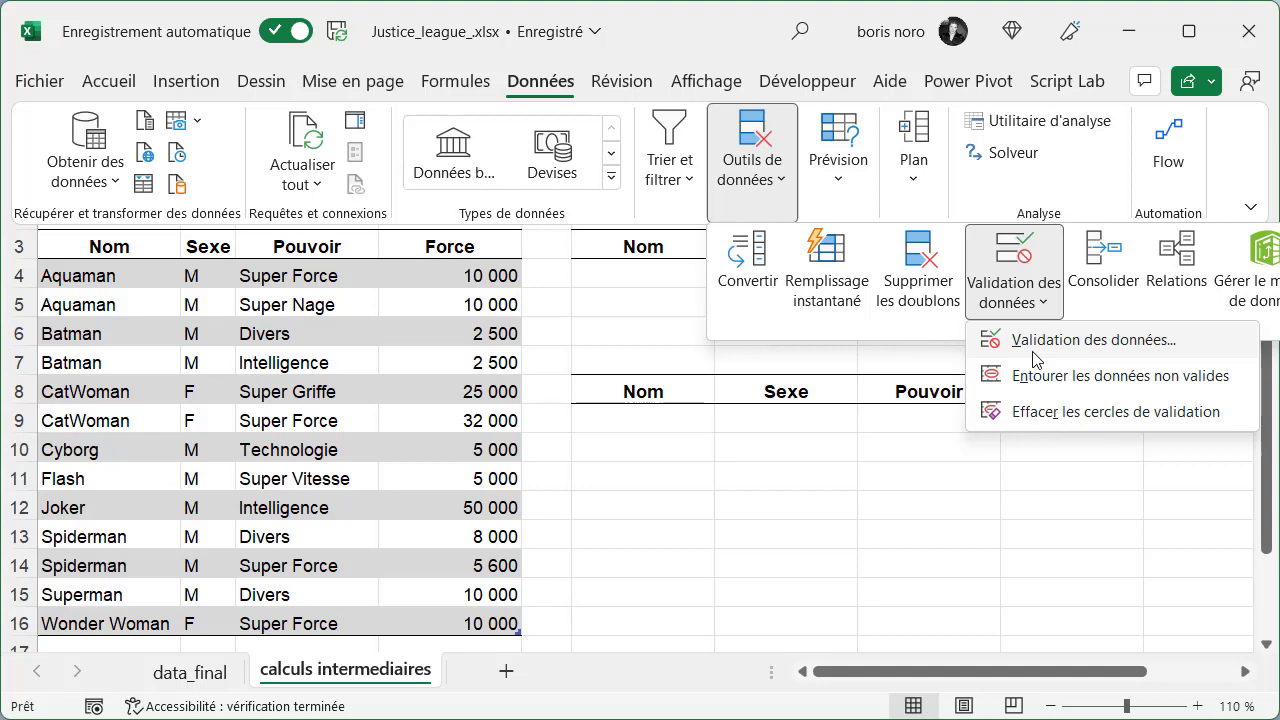
click(1035, 343)
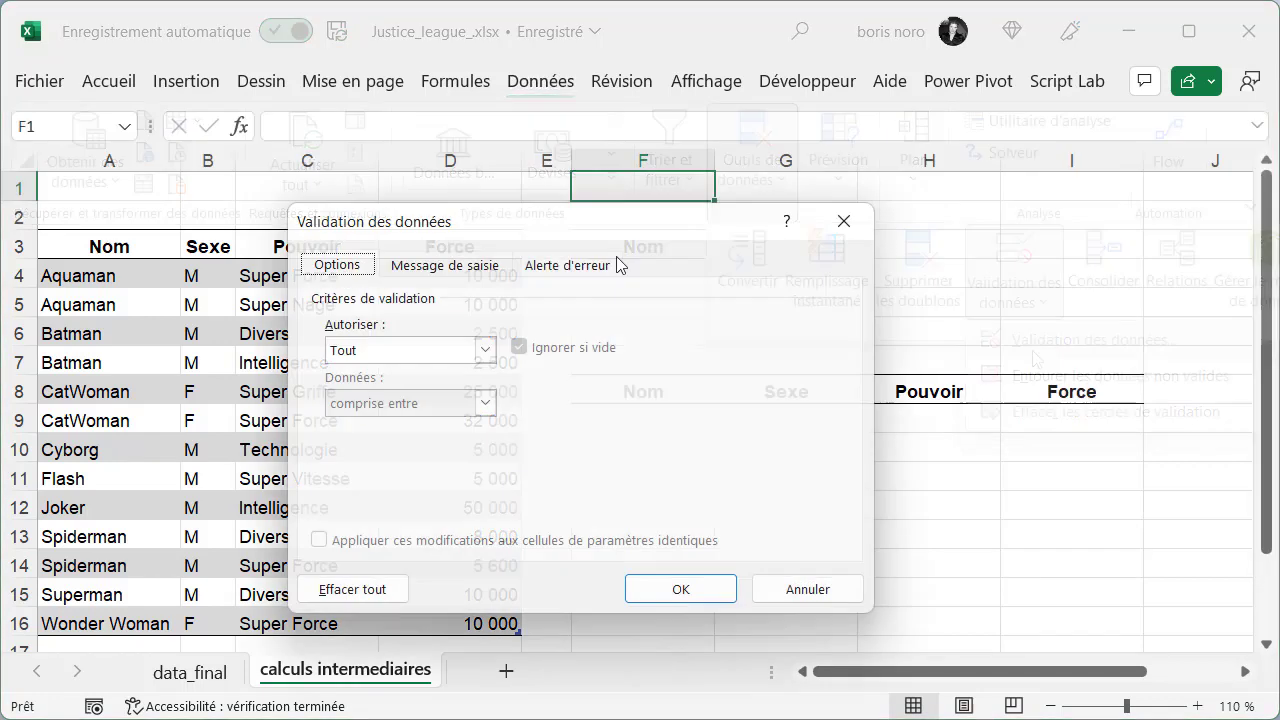
click(486, 357)
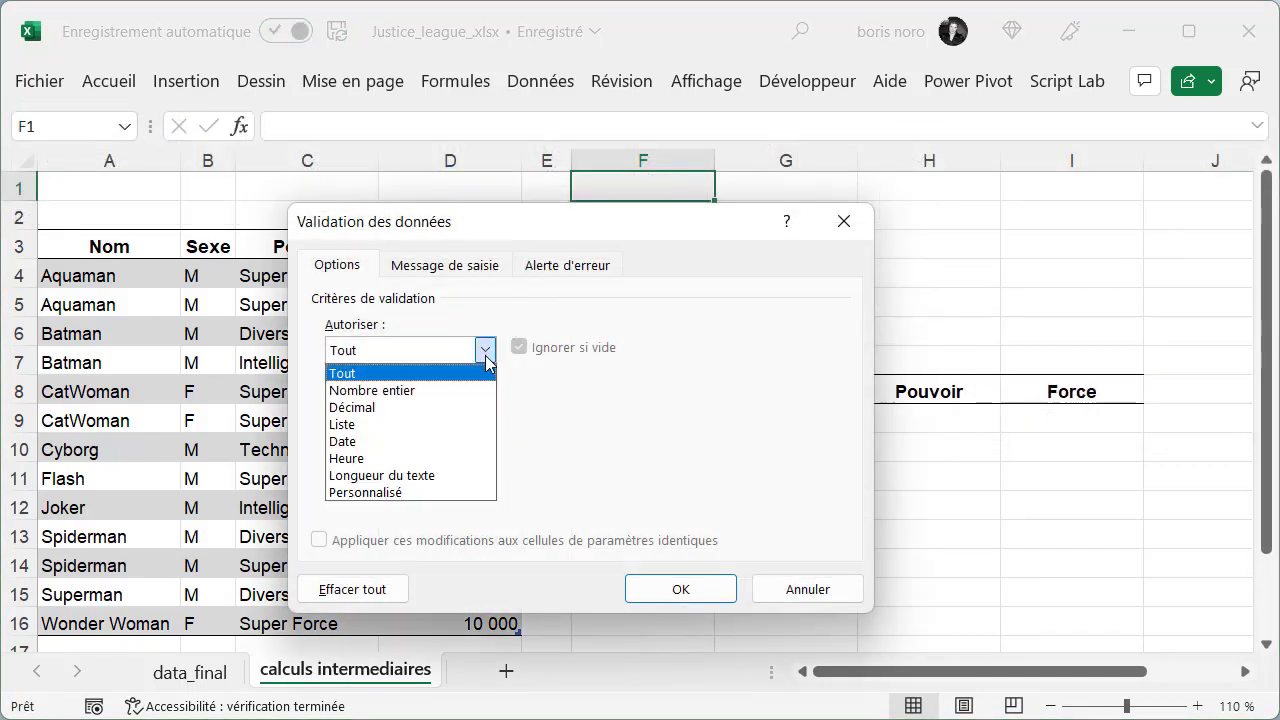
click(464, 425)
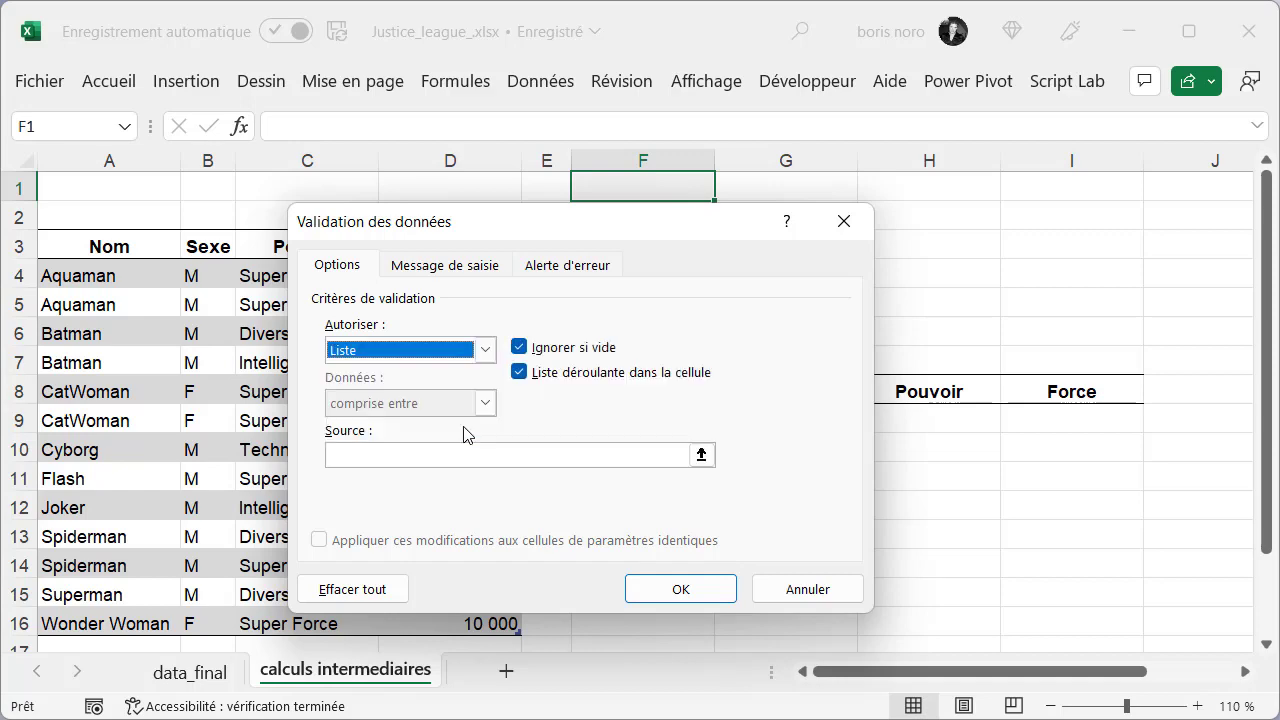
click(701, 455)
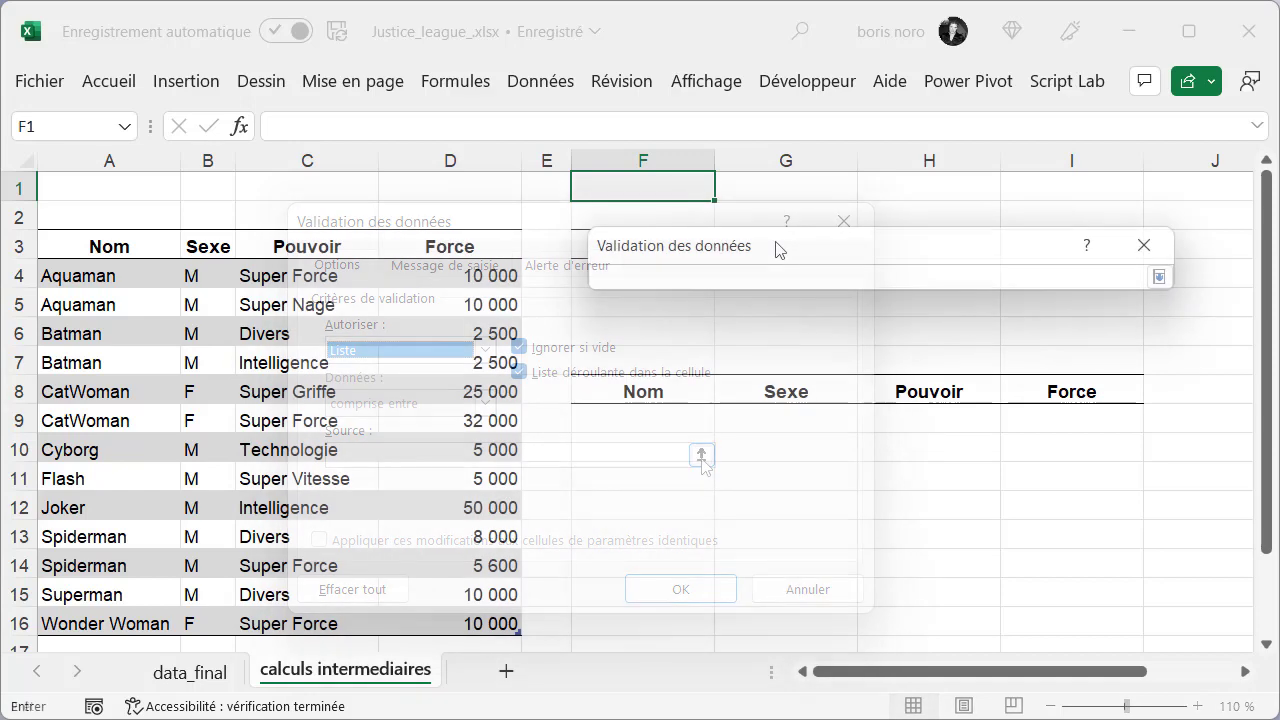
click(301, 233)
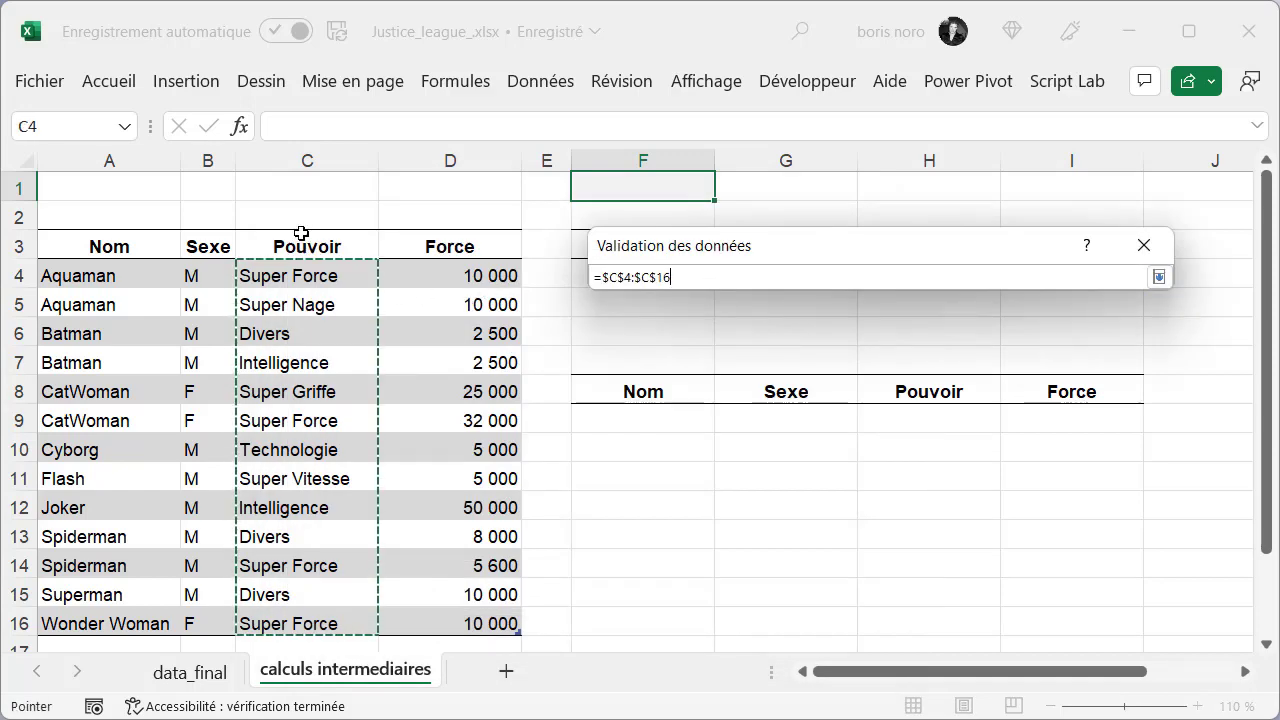
key(Return)
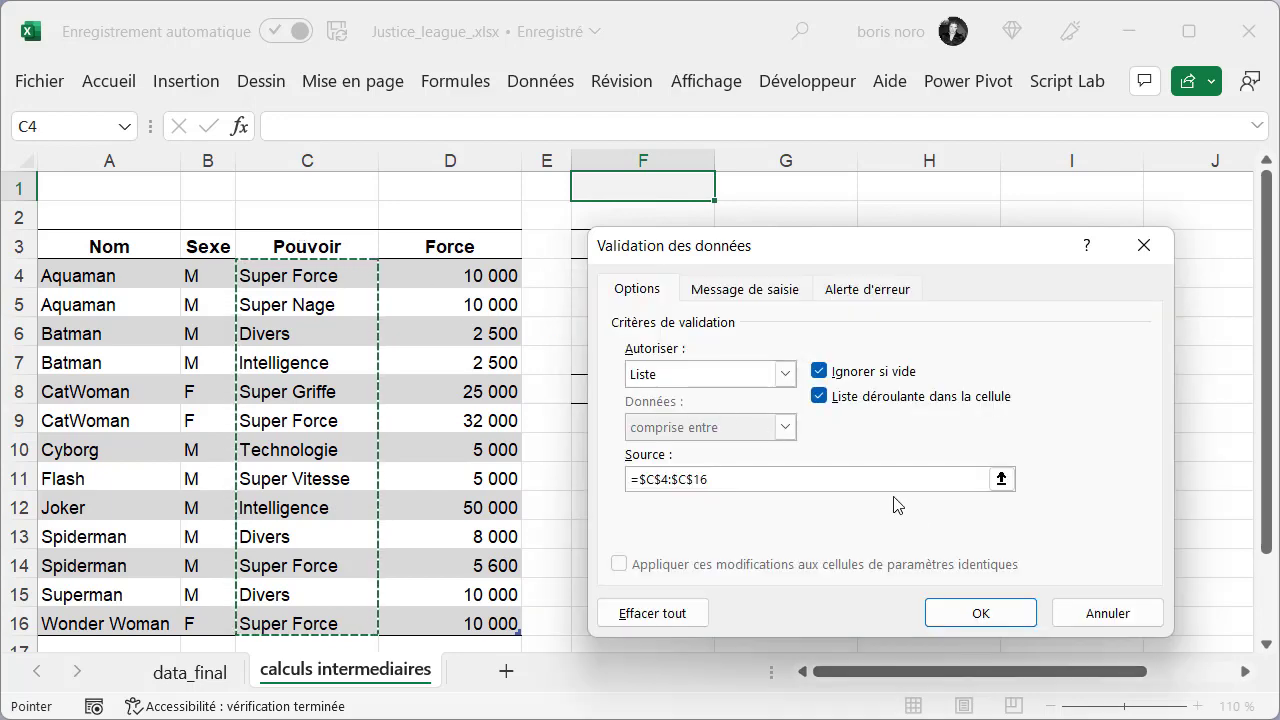
click(980, 612)
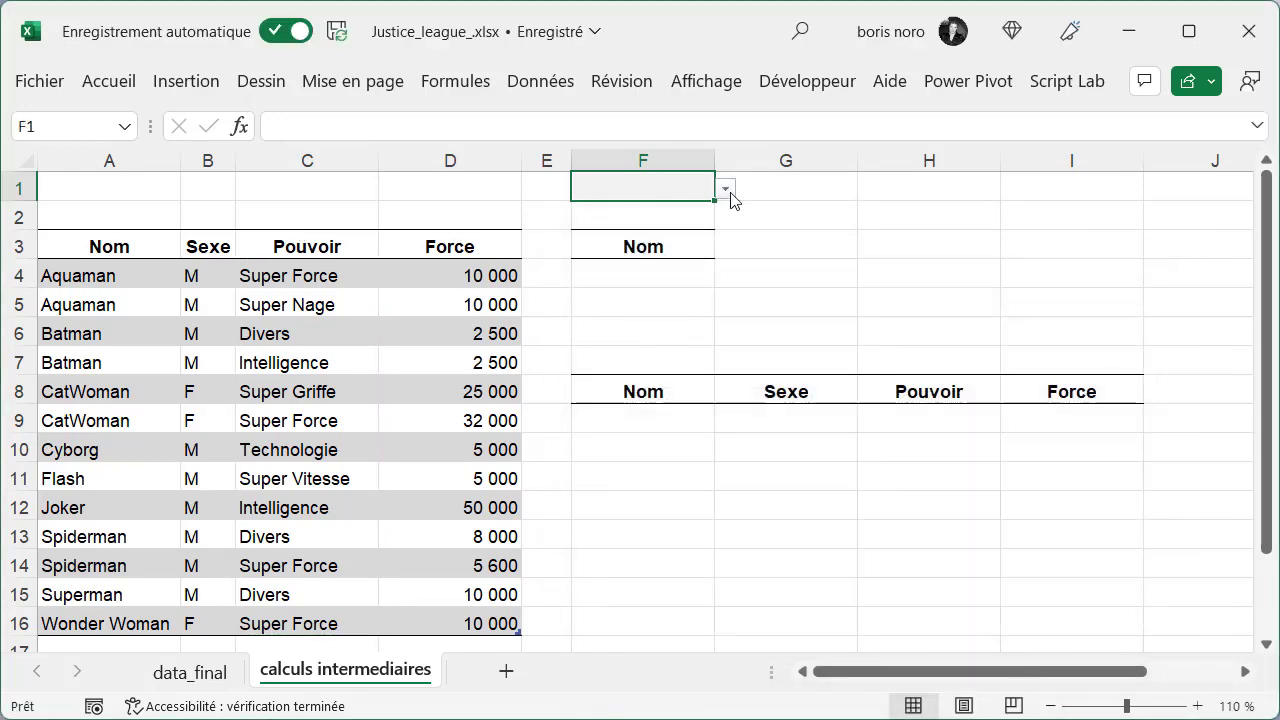
Set F1 to Super Force using its new dropdown.
click(728, 190)
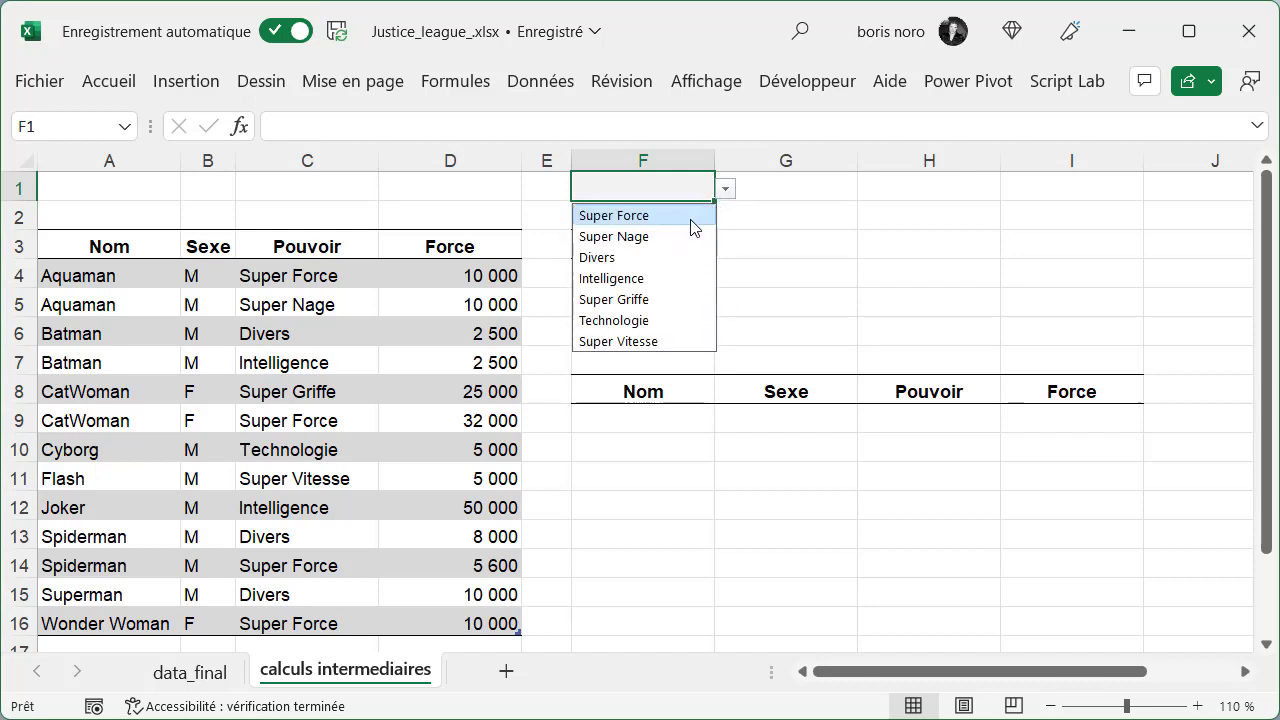
click(694, 216)
click(683, 281)
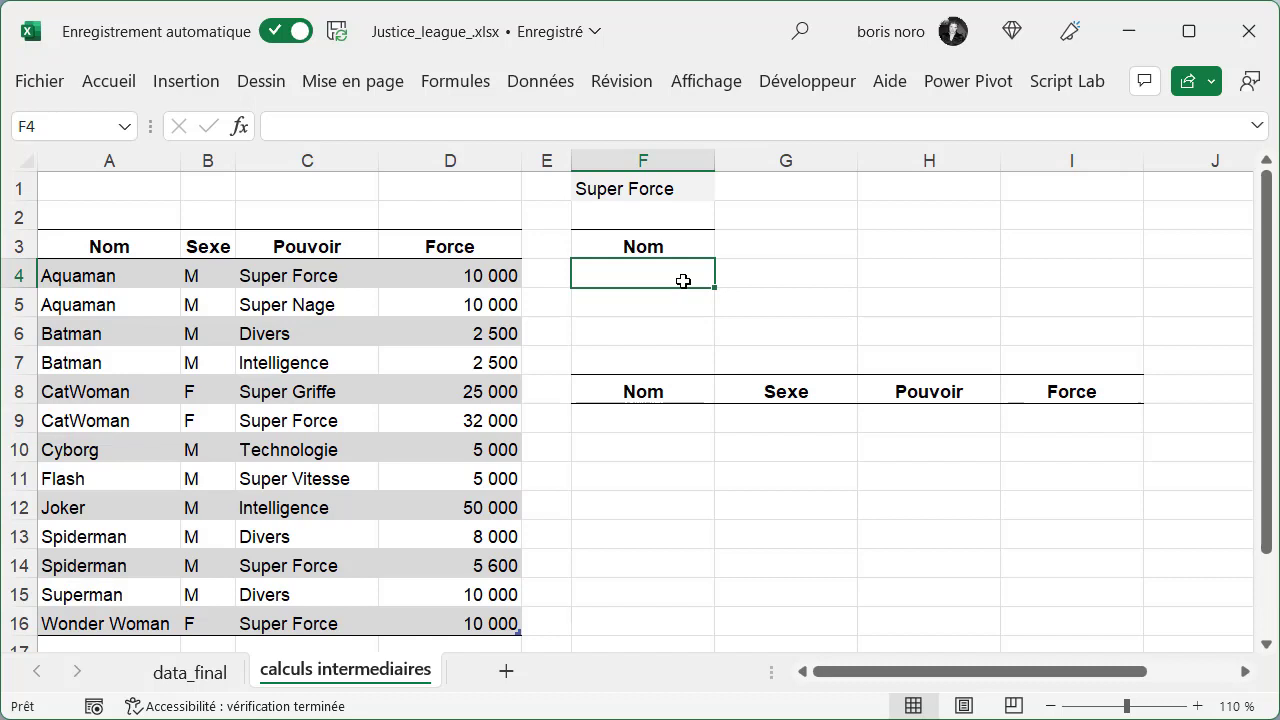
Enter =FILTRE(T_Supp_[Nom];T_Supp_[Pouvoir]=F1) in F4, listing Aquaman, CatWoman, Spiderman, Wonder Woman.
text(=)
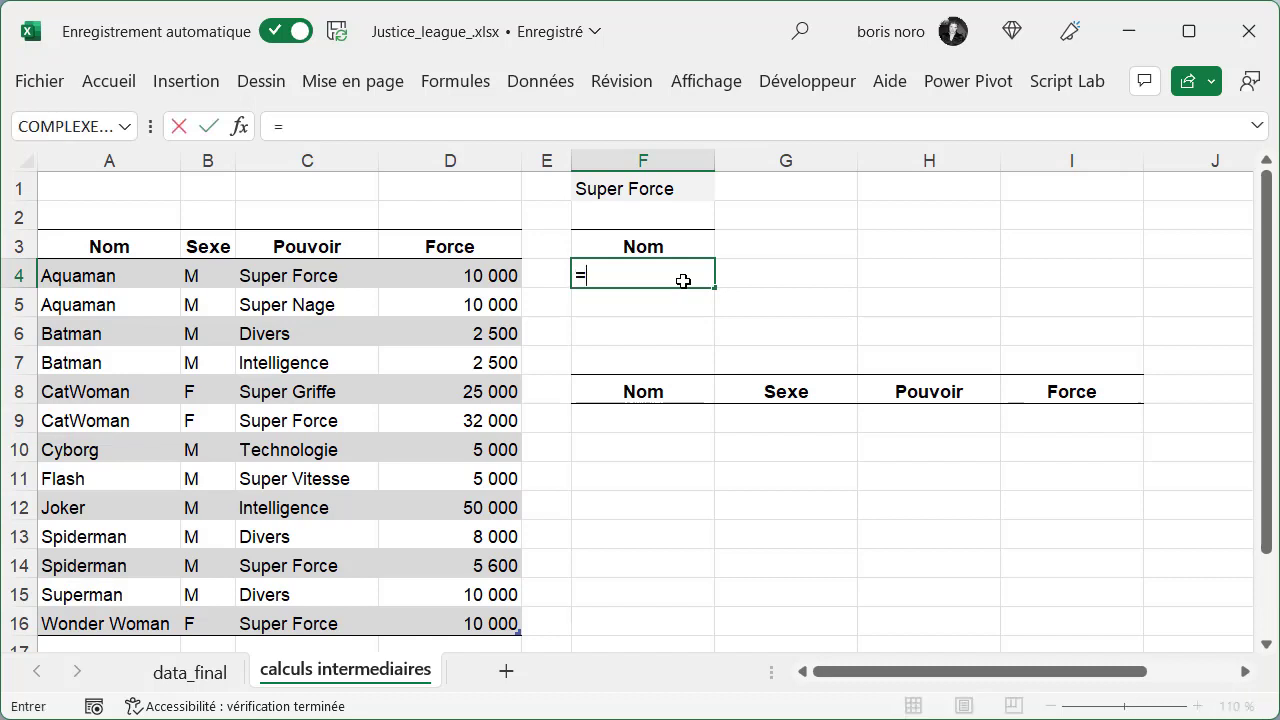
text(fi)
key(Tab)
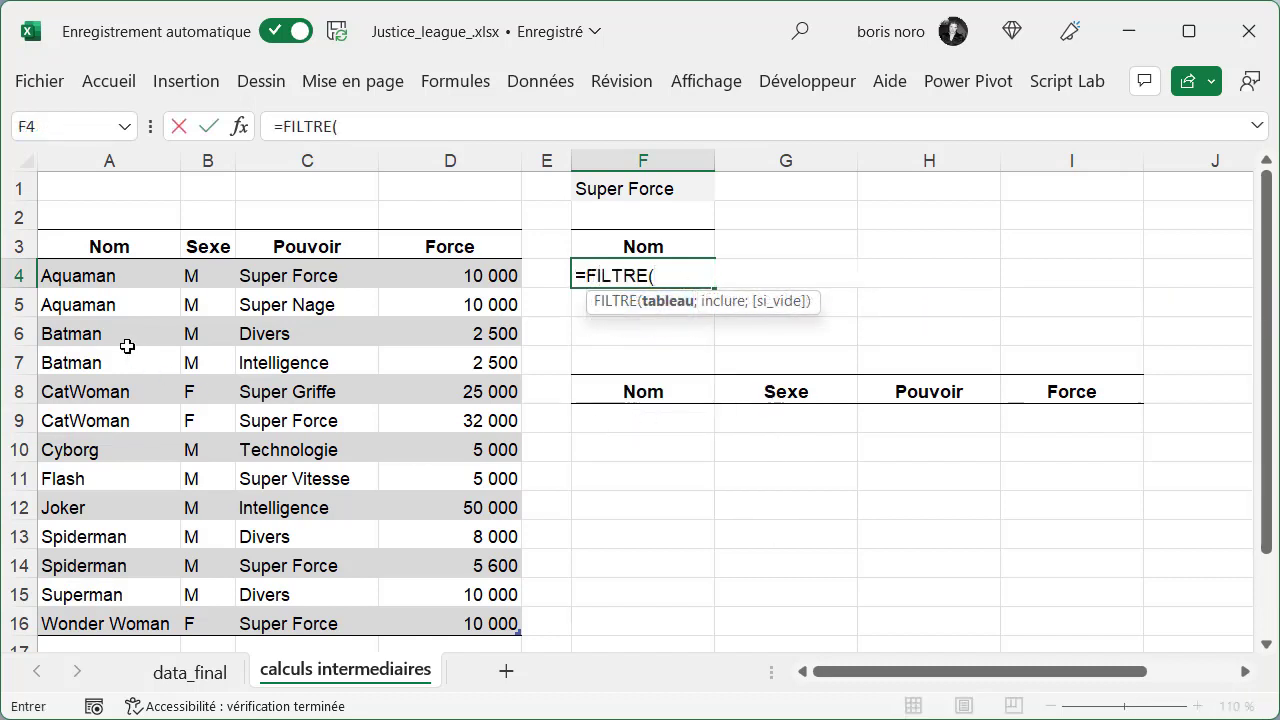
click(103, 237)
text(;)
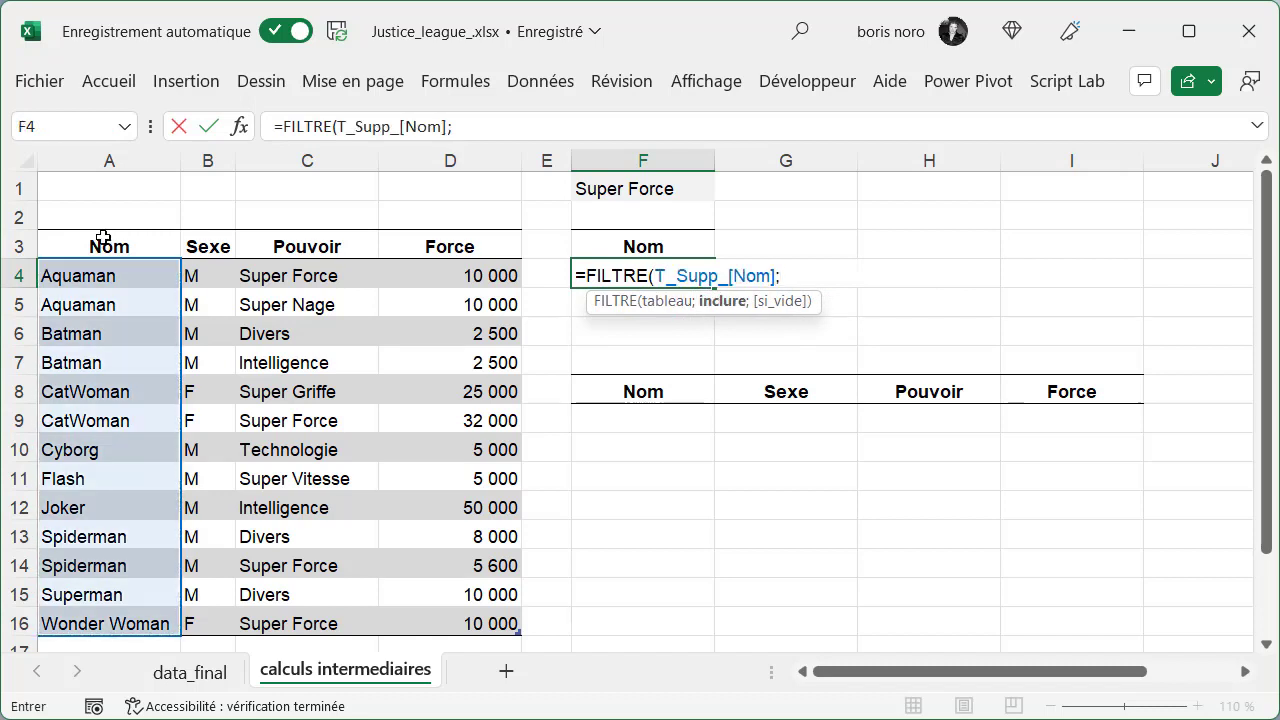
click(286, 232)
text(=)
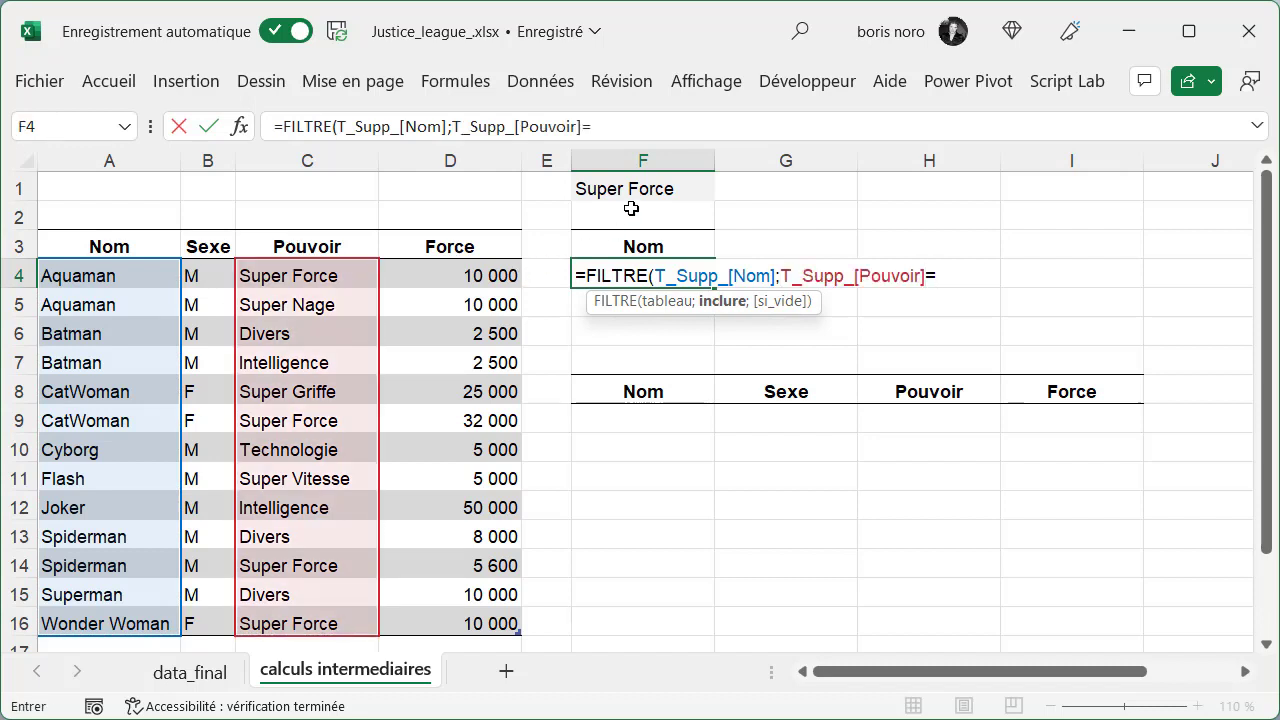
click(688, 185)
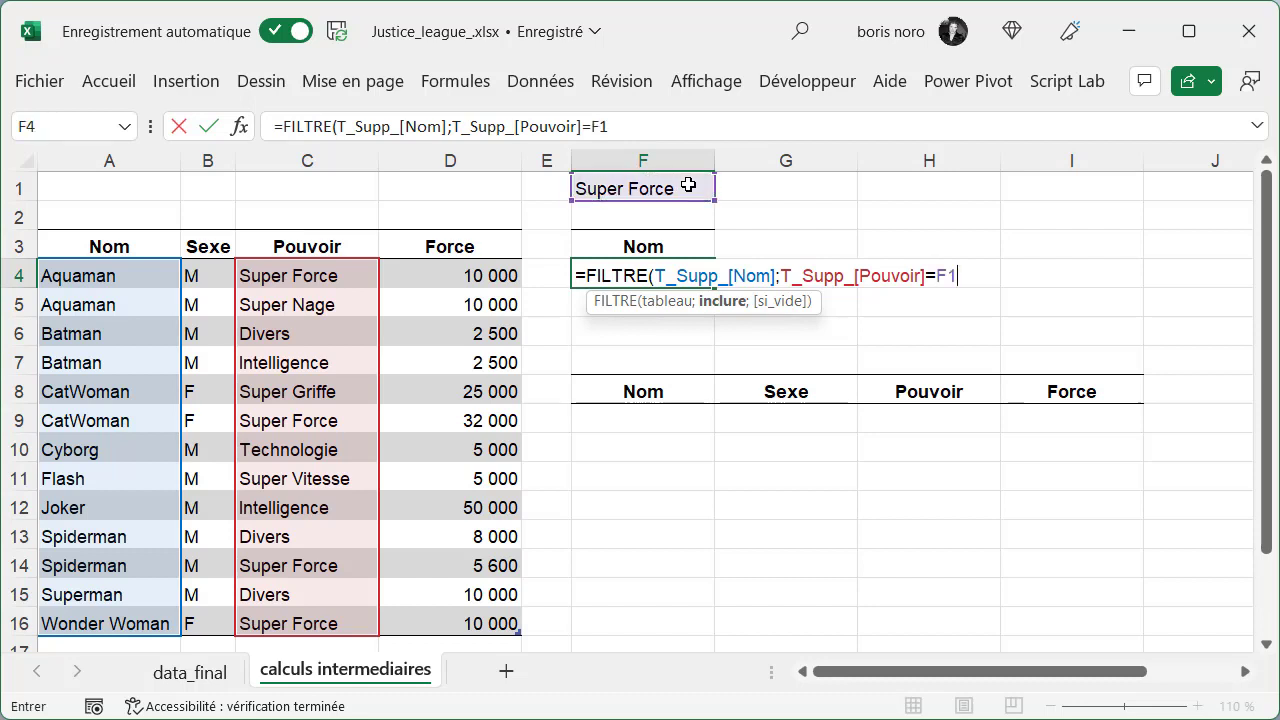
text())
key(Return)
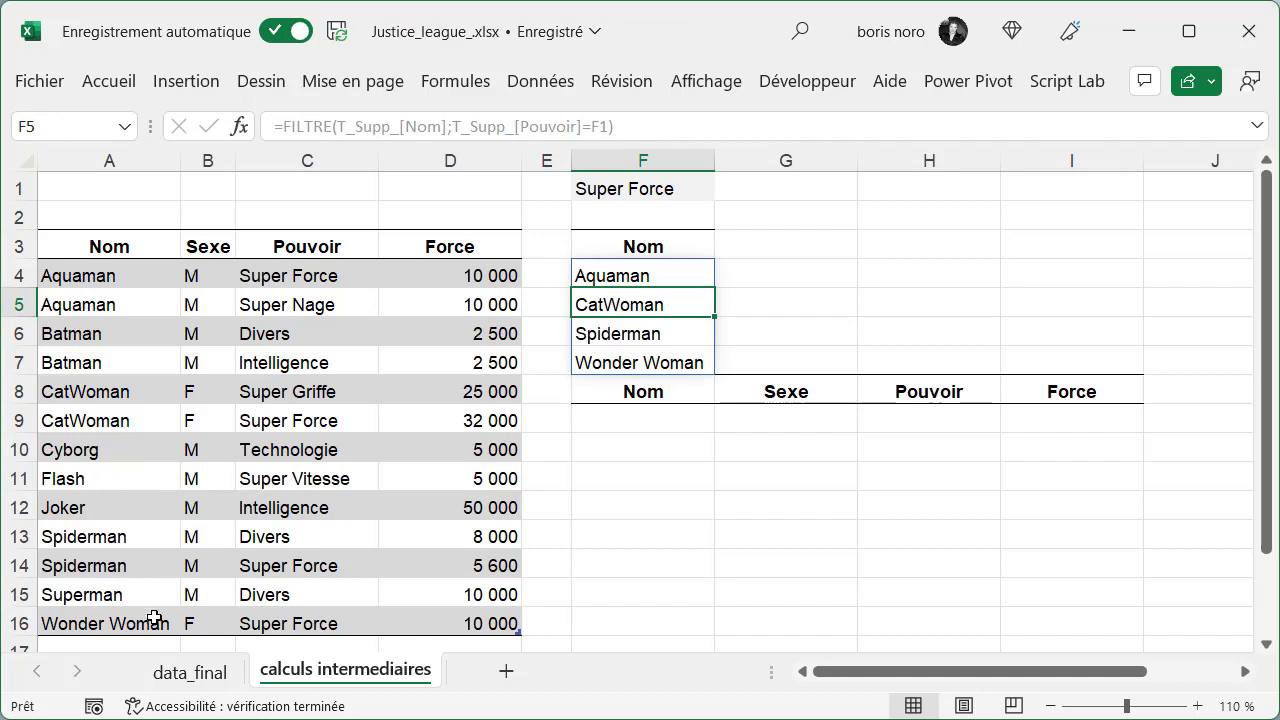
click(647, 424)
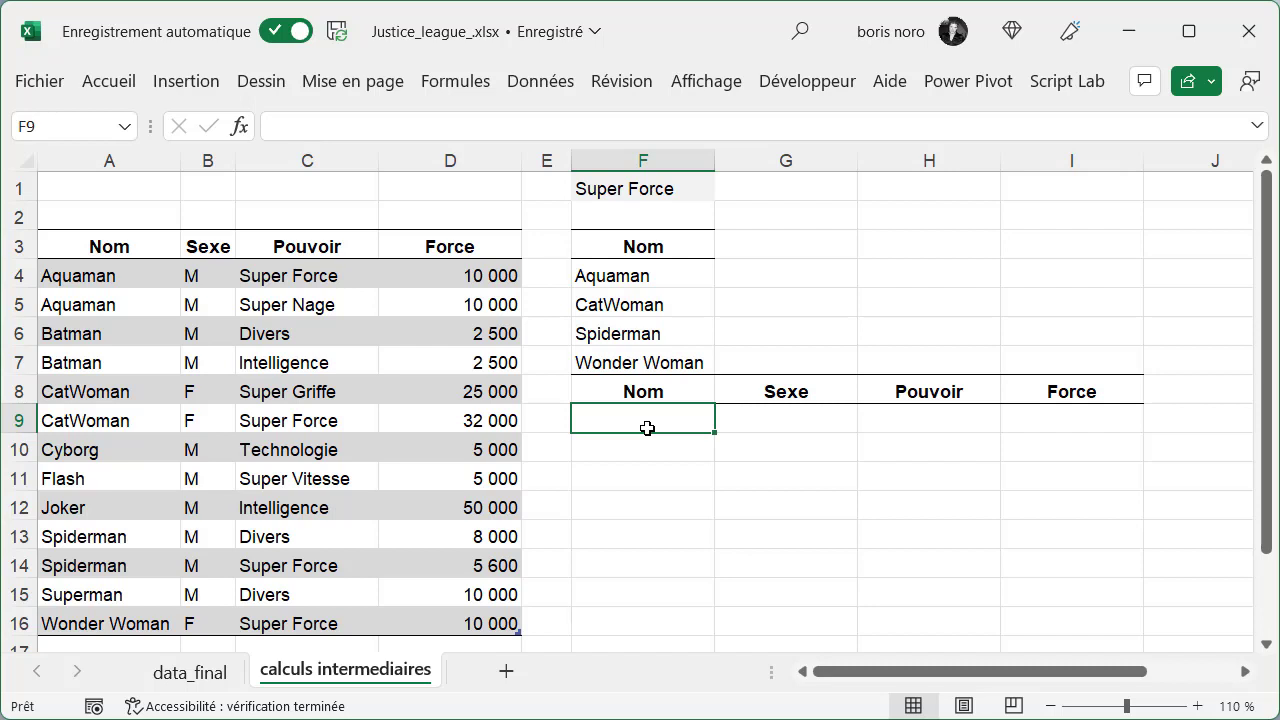
Enter =EQUIVX(T_Supp_[Nom];F4#) in F9, spilling 1, 1, #N/A, #N/A, 2, 2, #N/A.
text(=equi)
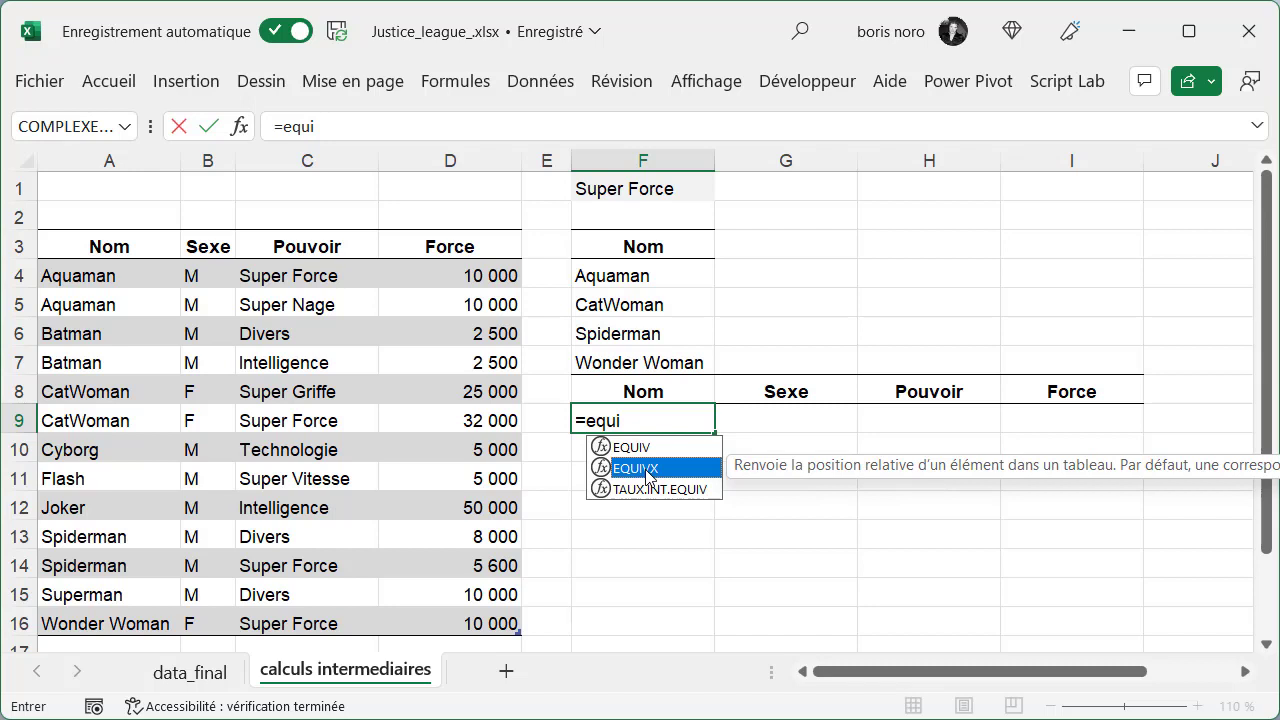
double_click(648, 468)
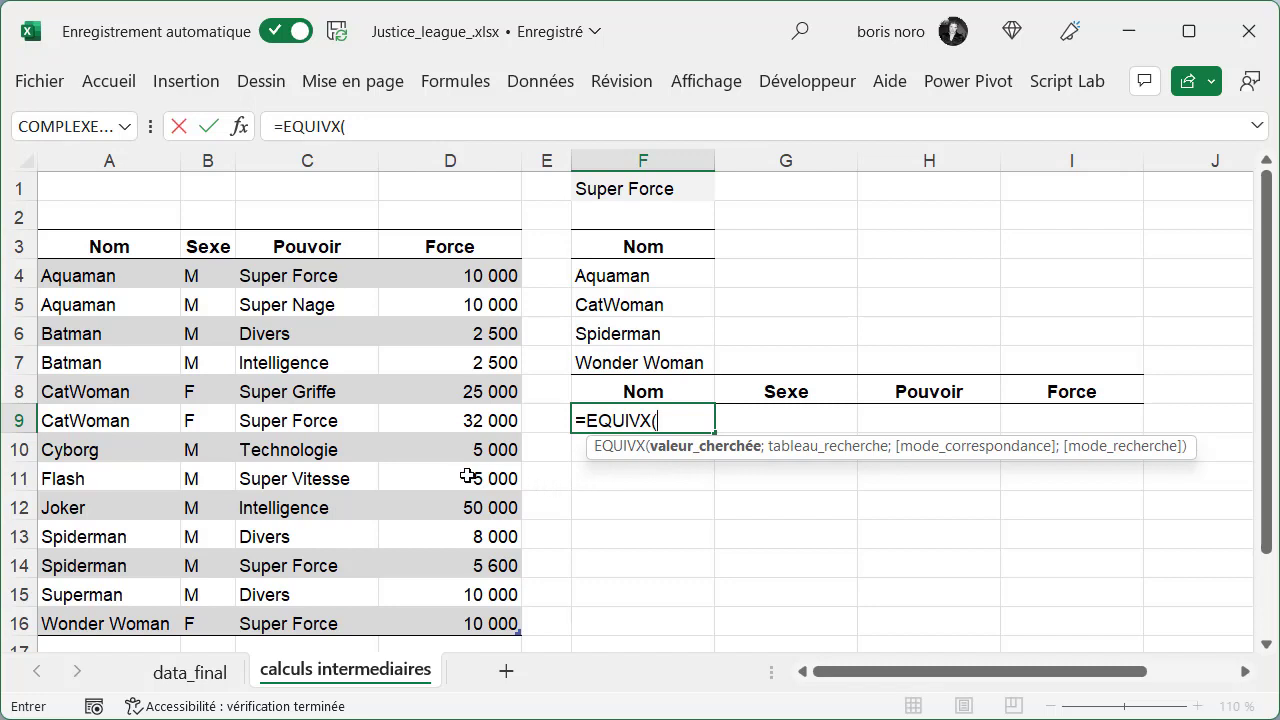
click(94, 228)
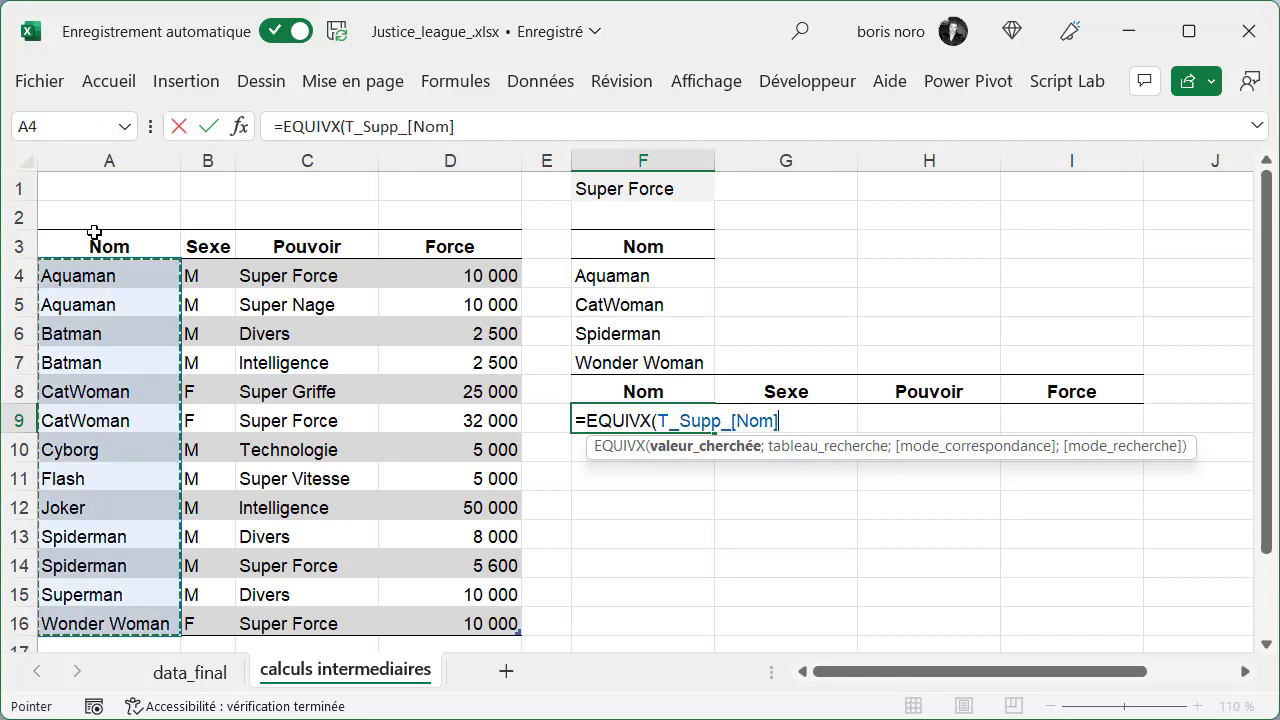
text(;)
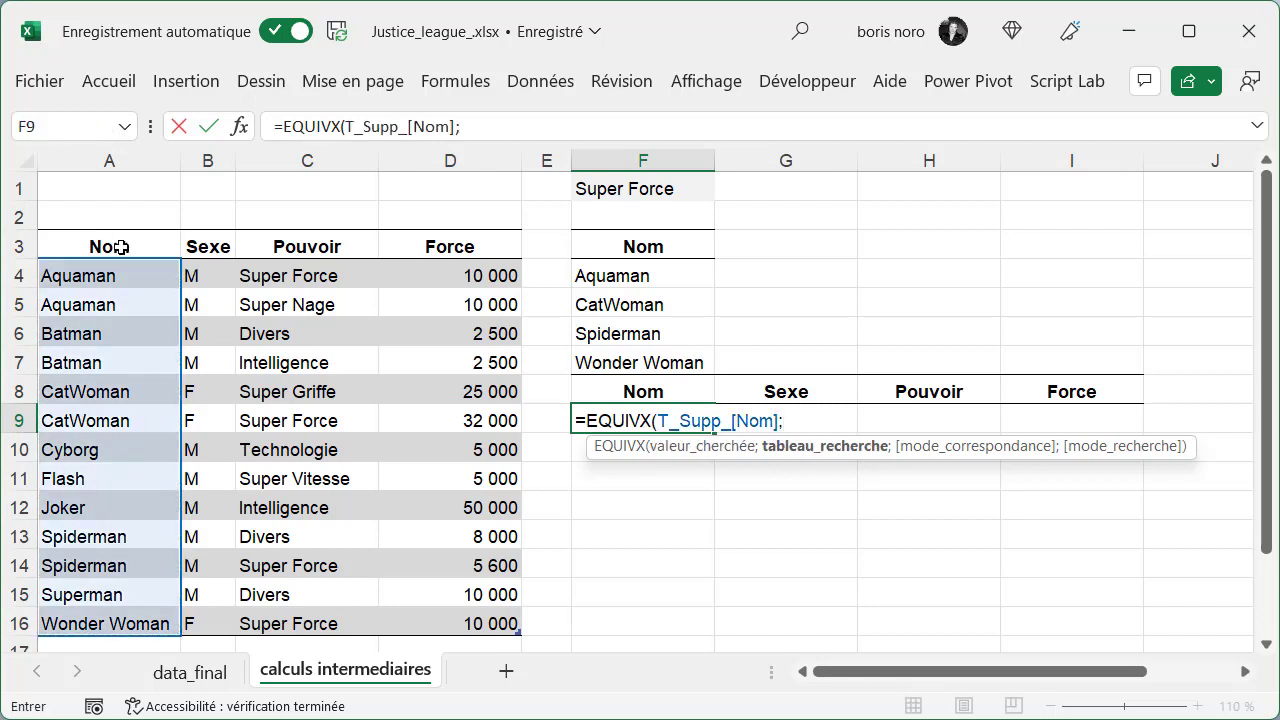
click(690, 275)
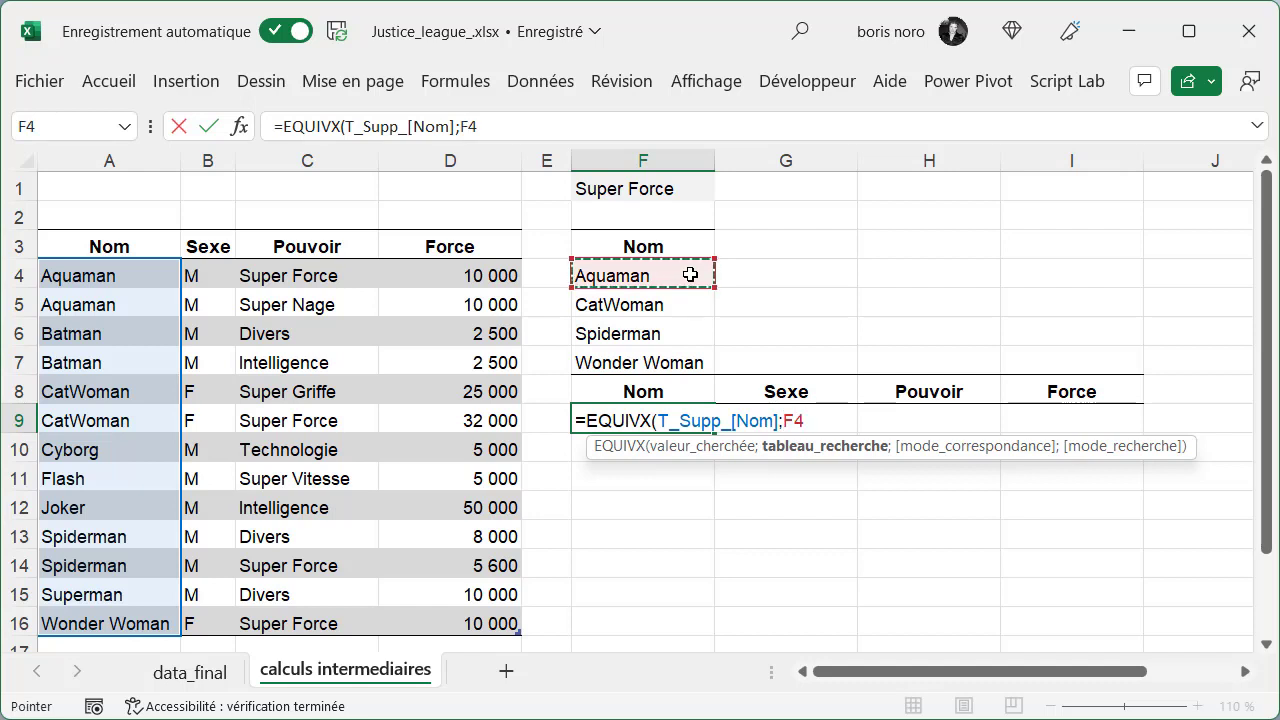
text(#)
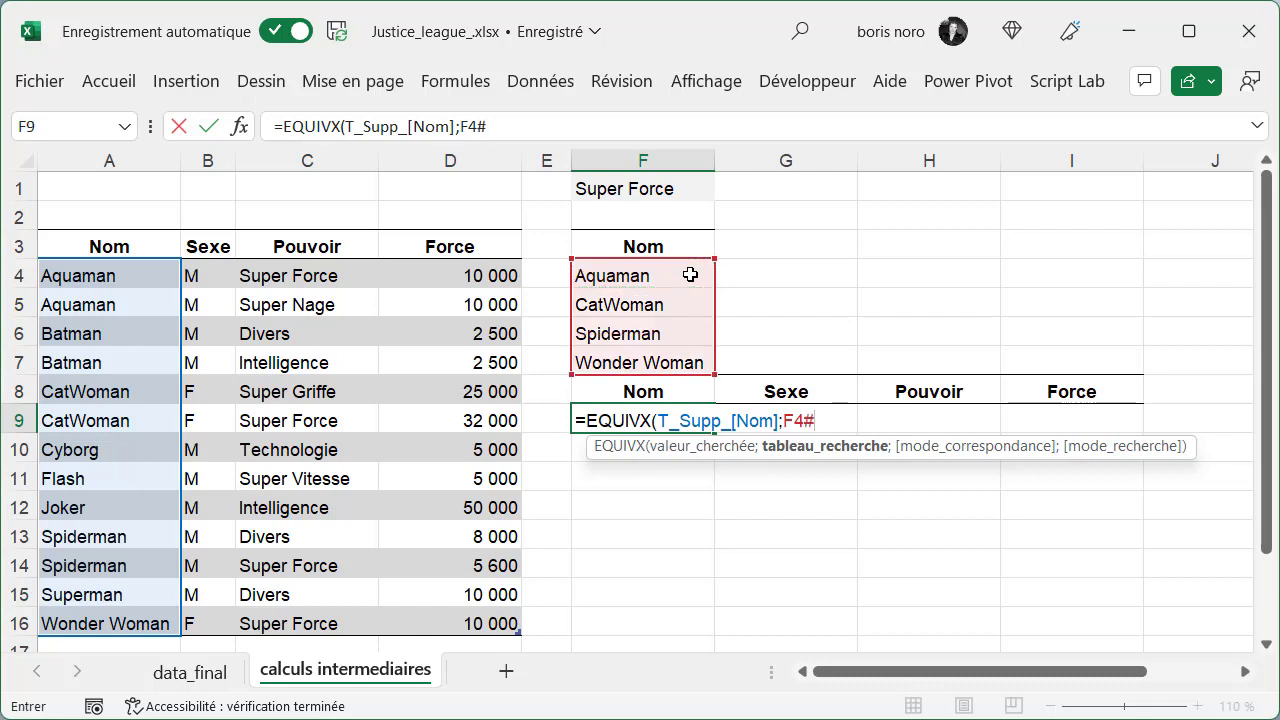
text())
key(Return)
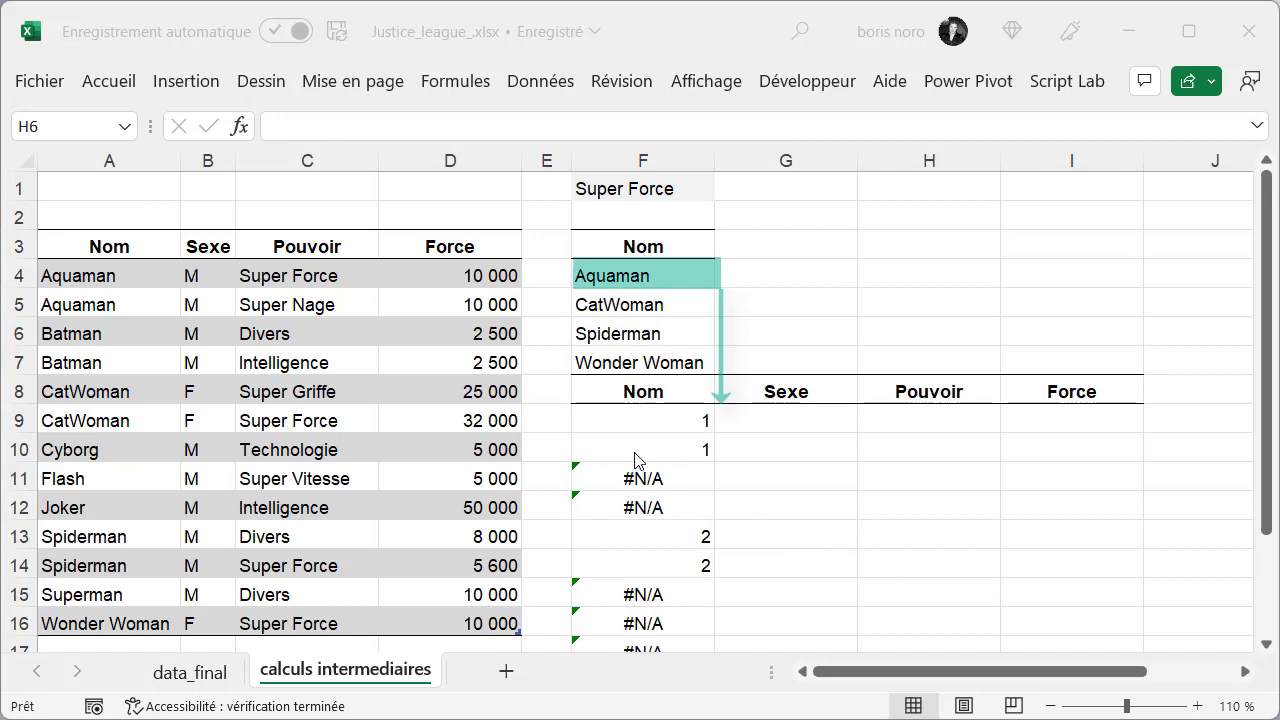
click(674, 536)
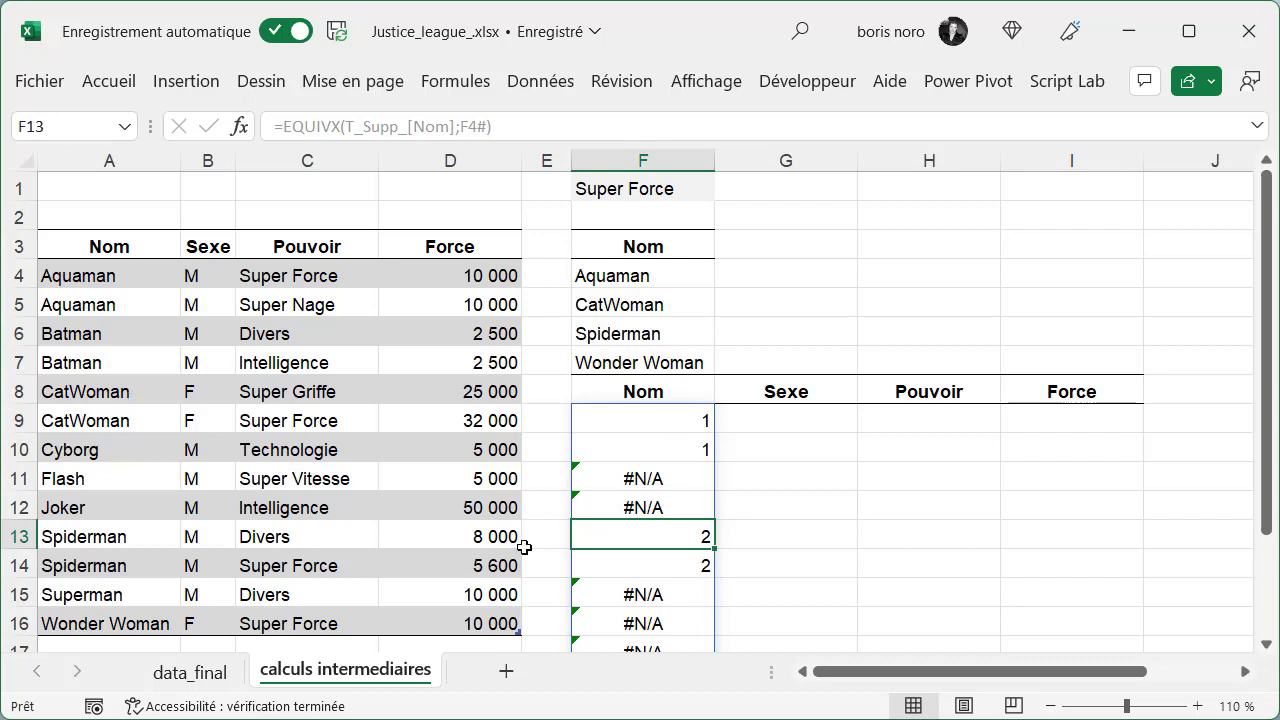
click(627, 568)
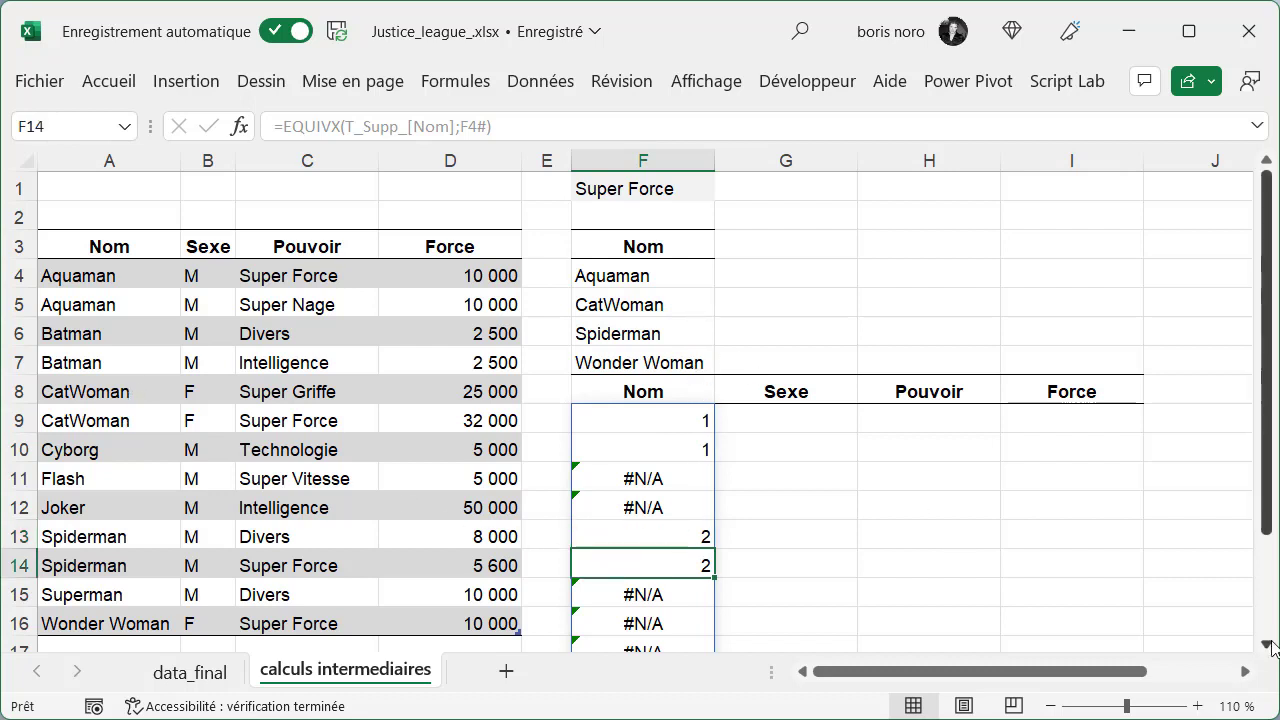
click(1268, 646)
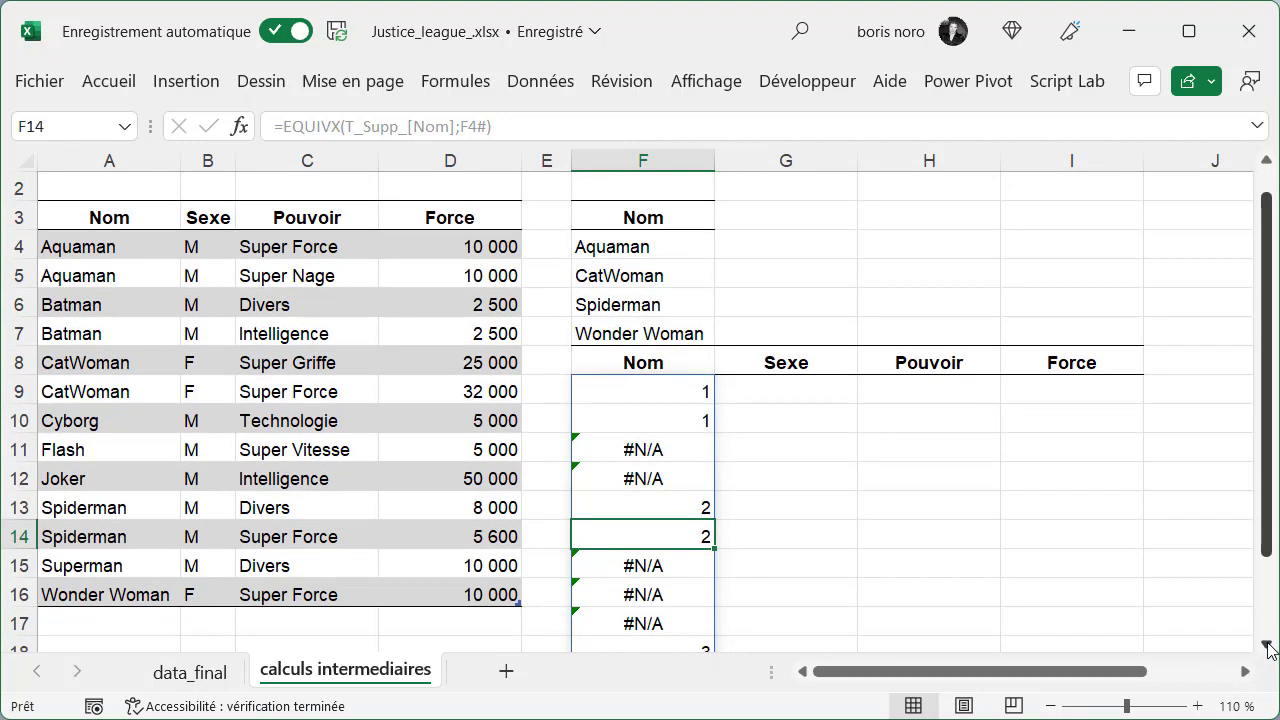
click(1268, 646)
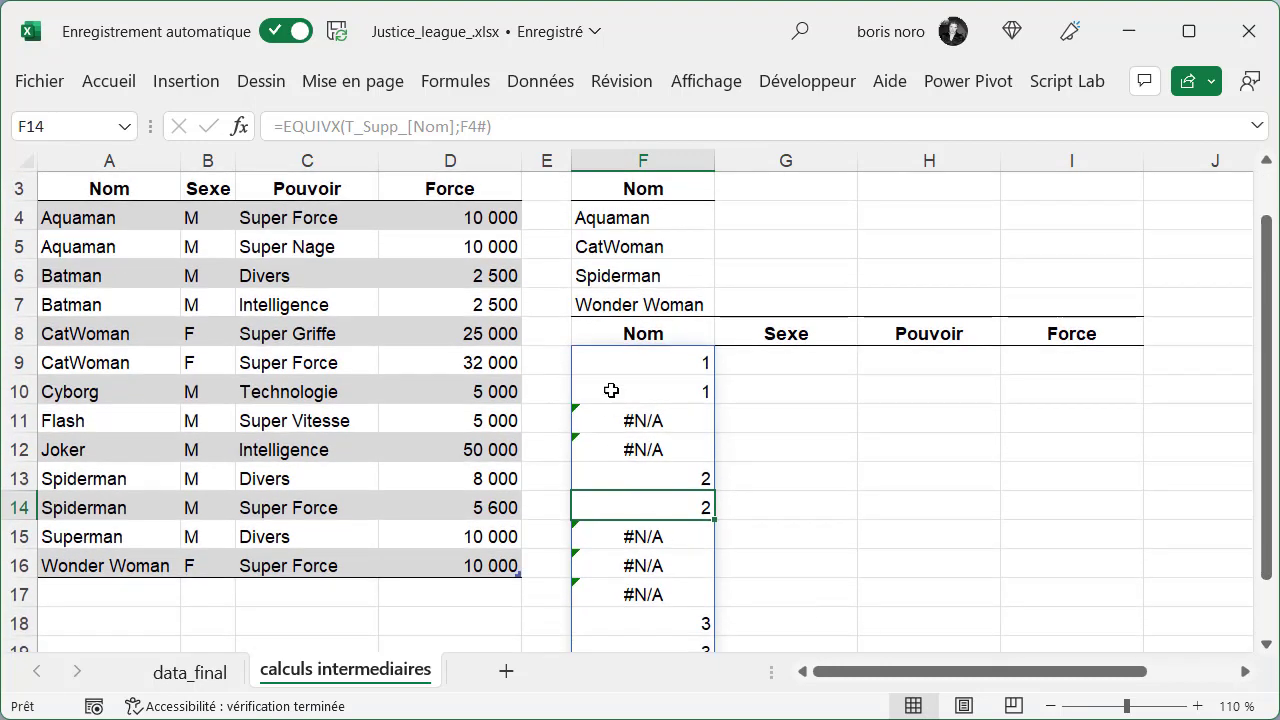
click(617, 278)
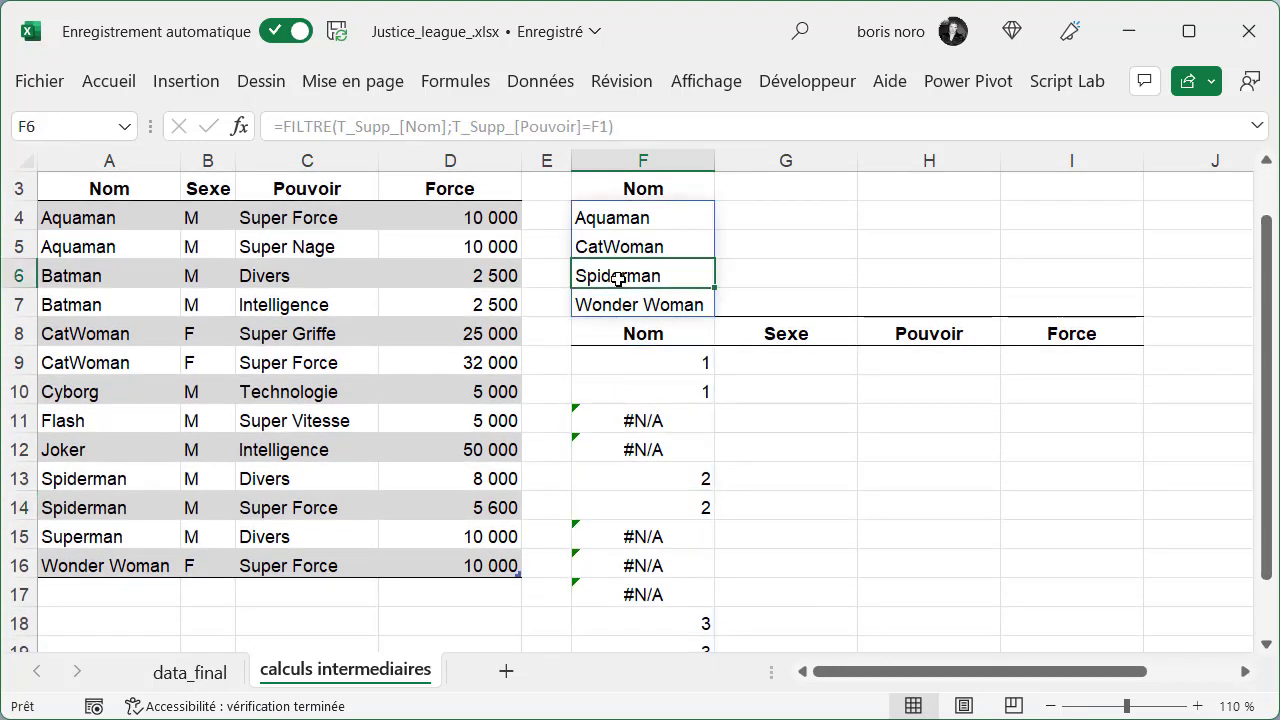
click(103, 480)
drag(103, 480, 103, 507)
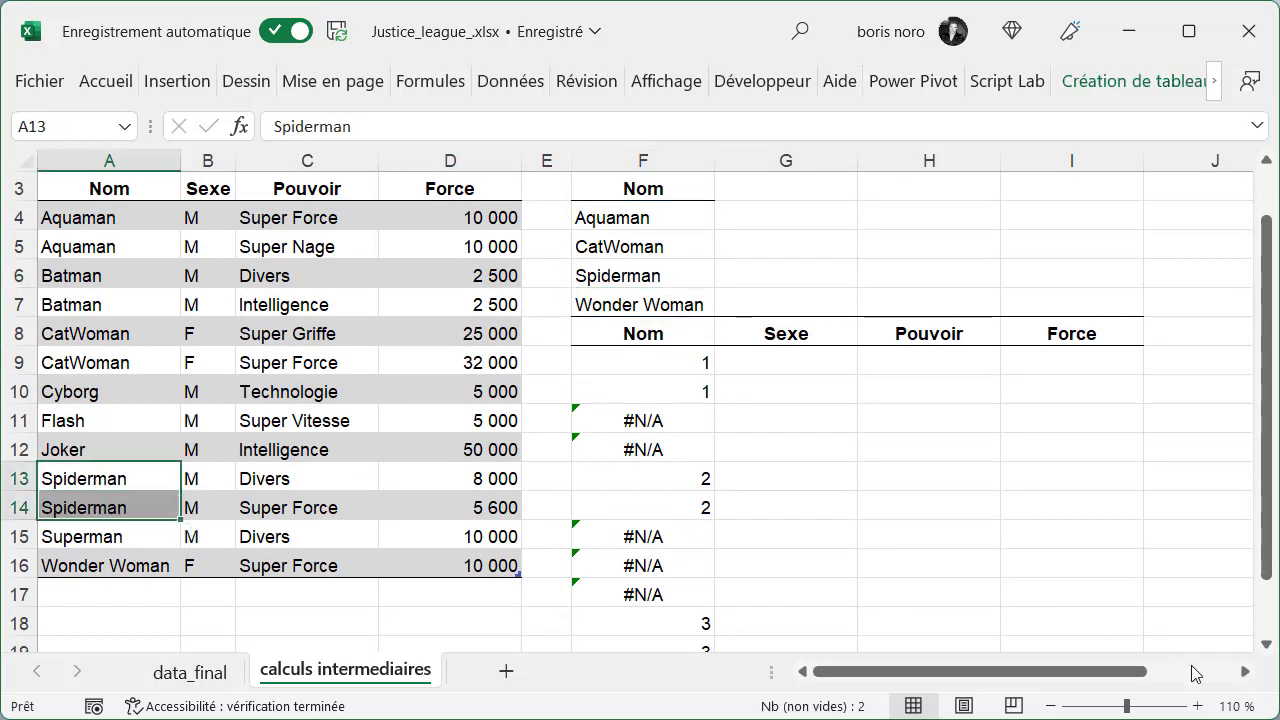
click(1266, 646)
click(1266, 646)
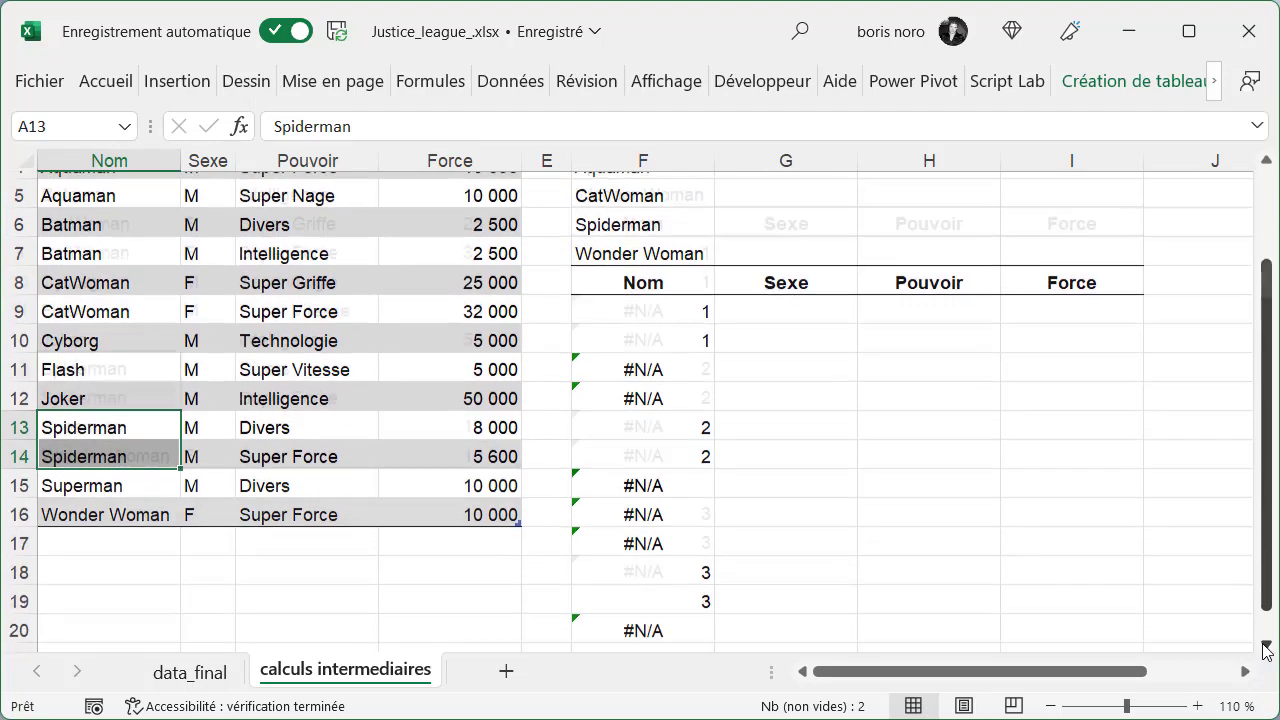
double_click(1266, 646)
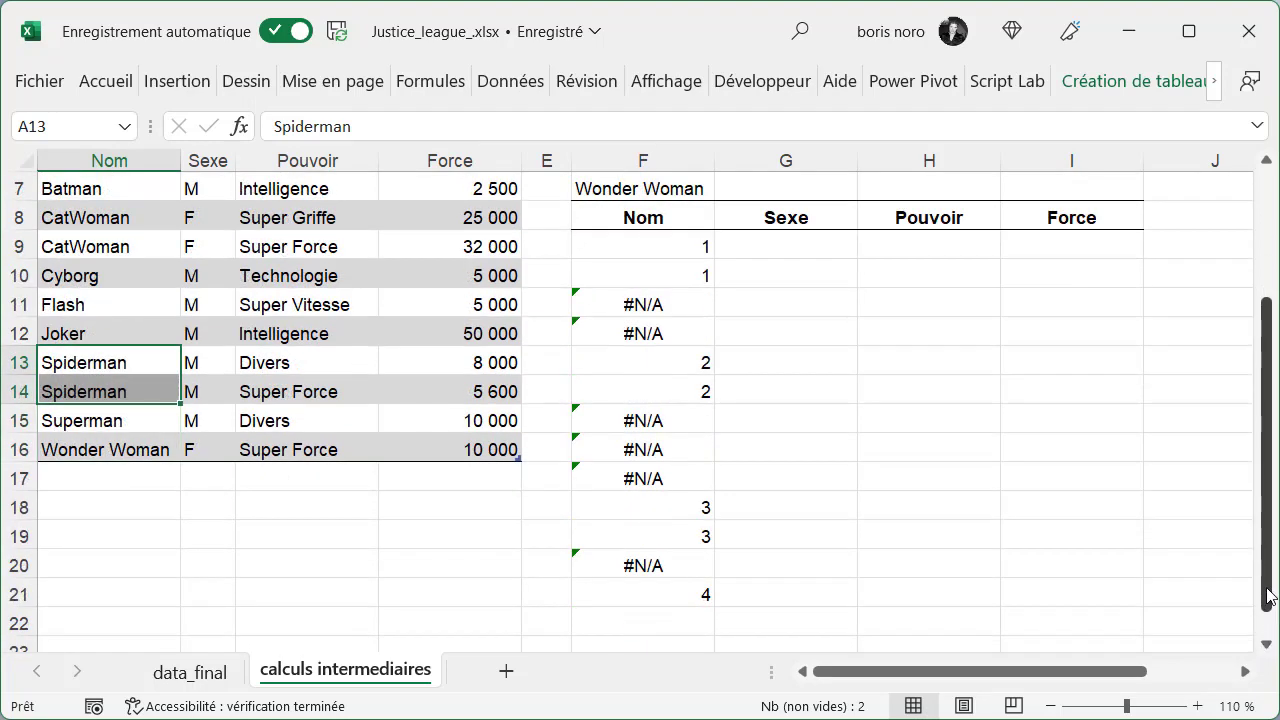
Wrap F9's EQUIVX formula in ESTNUM so column F spills VRAI/FAUX flags.
drag(1267, 596, 1267, 460)
click(636, 425)
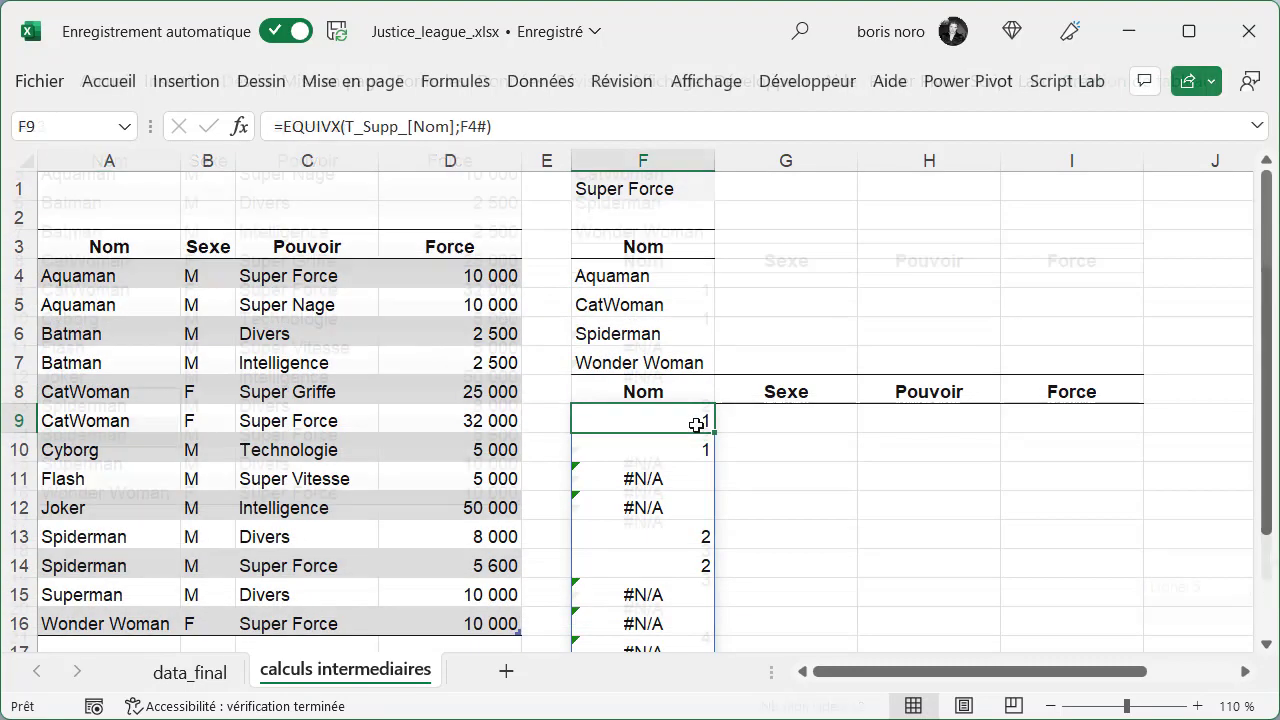
double_click(636, 425)
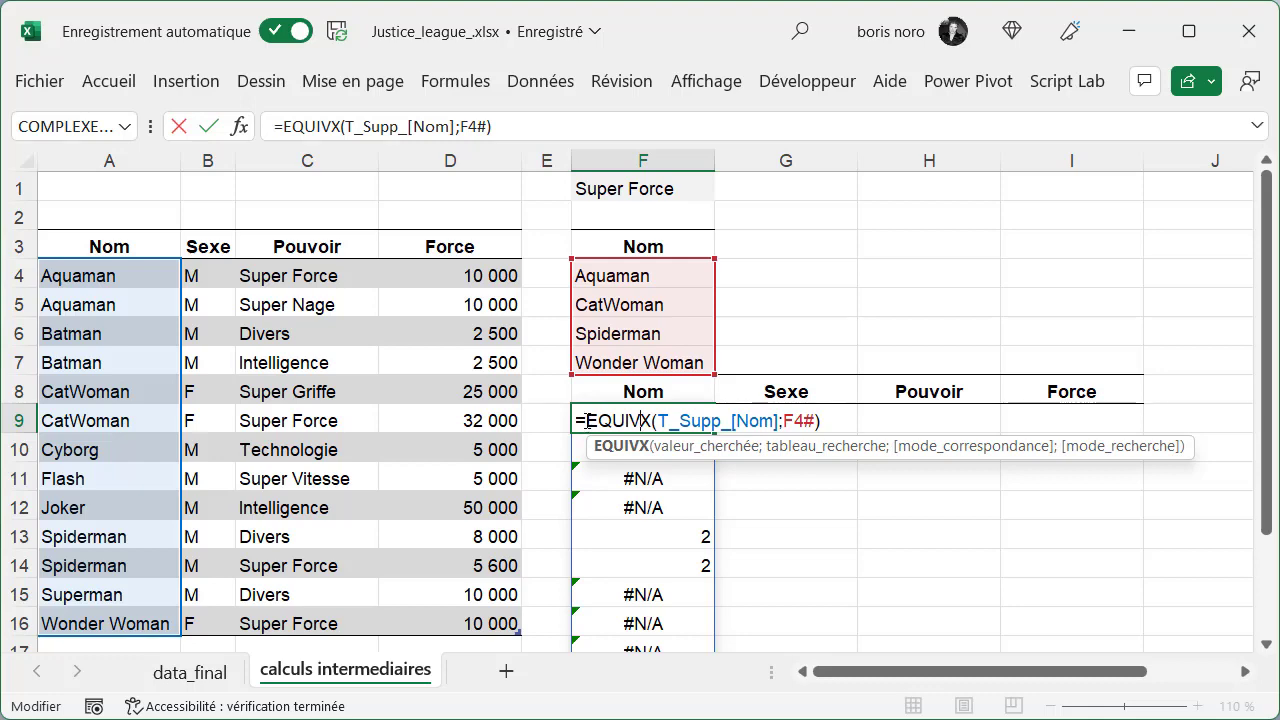
click(585, 421)
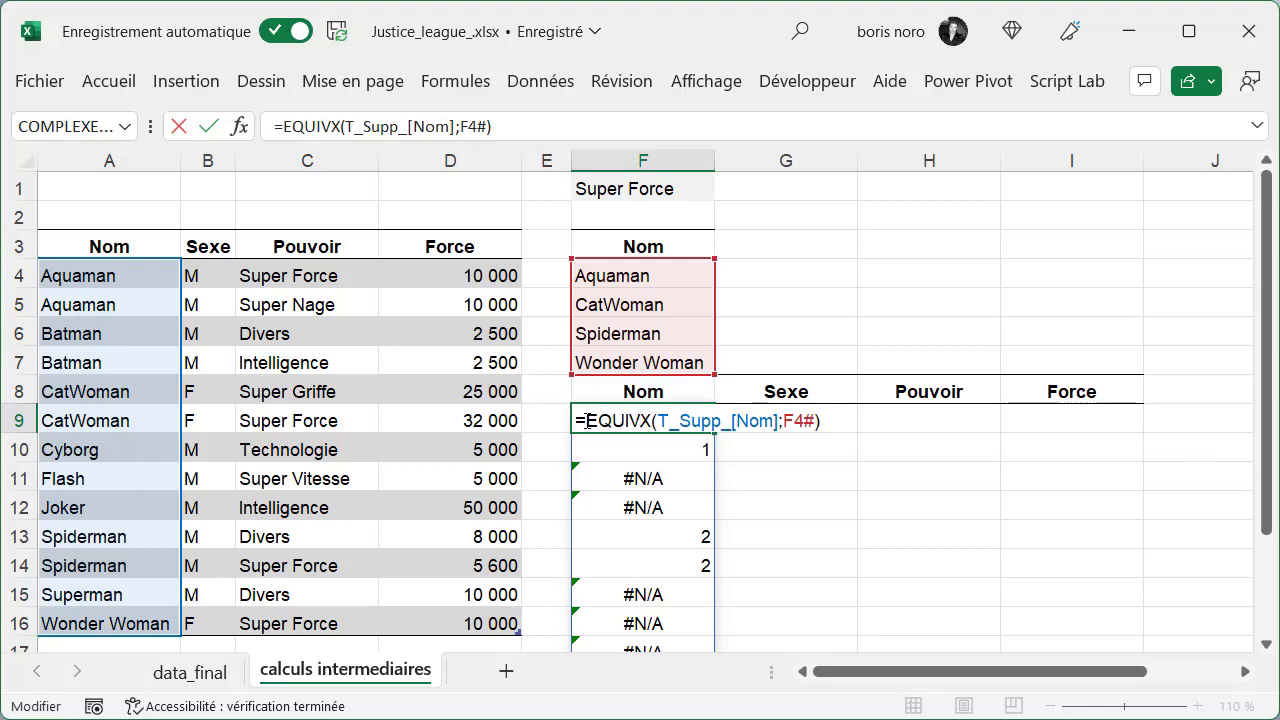
text(est)
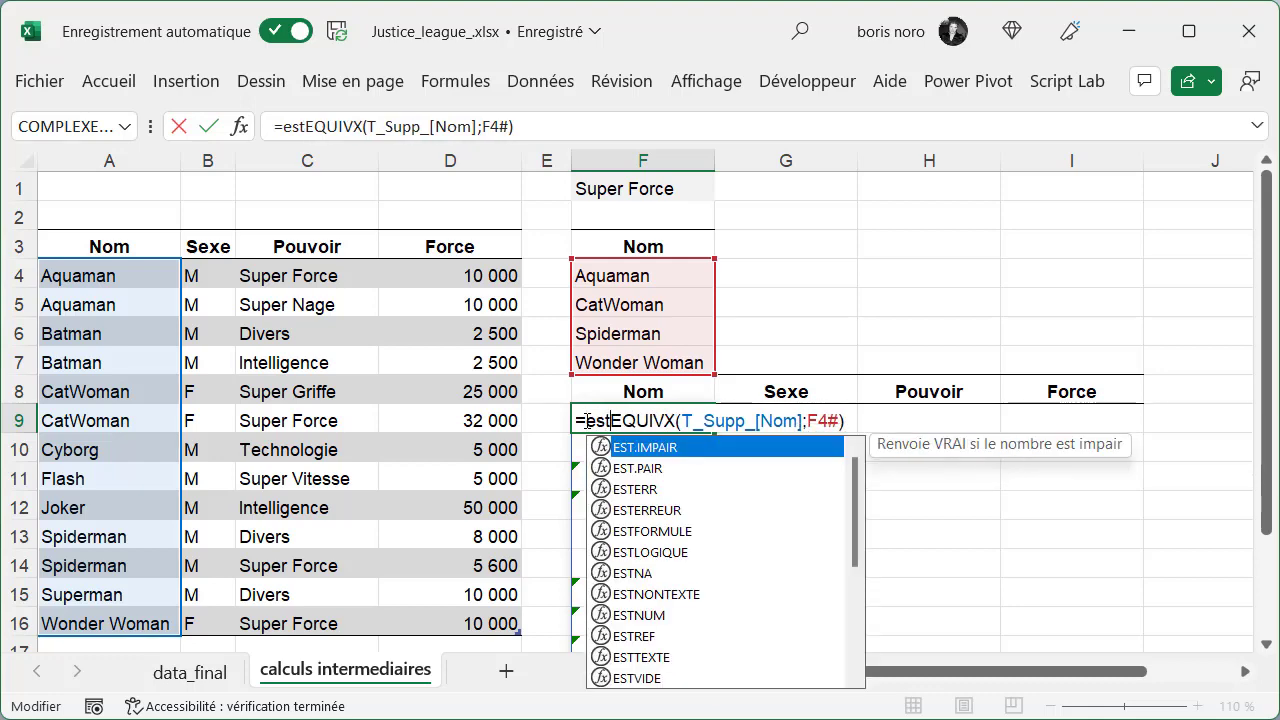
text(num)
key(Tab)
click(916, 419)
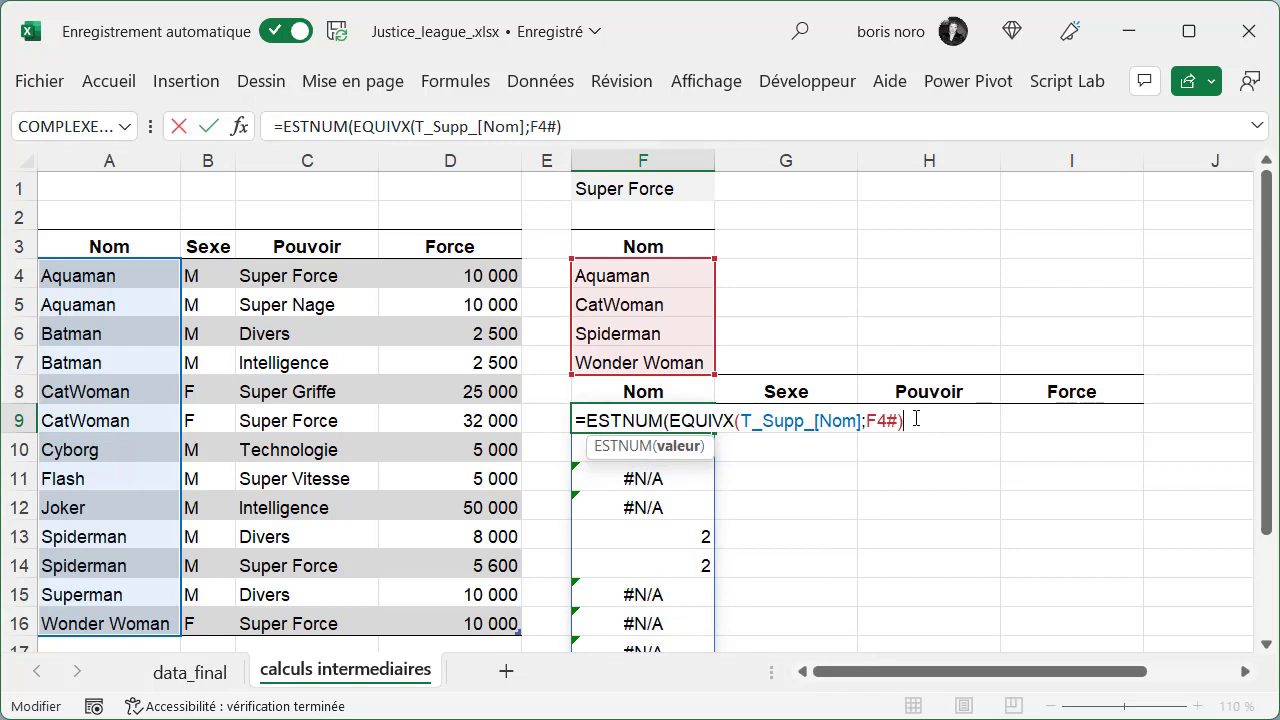
text())
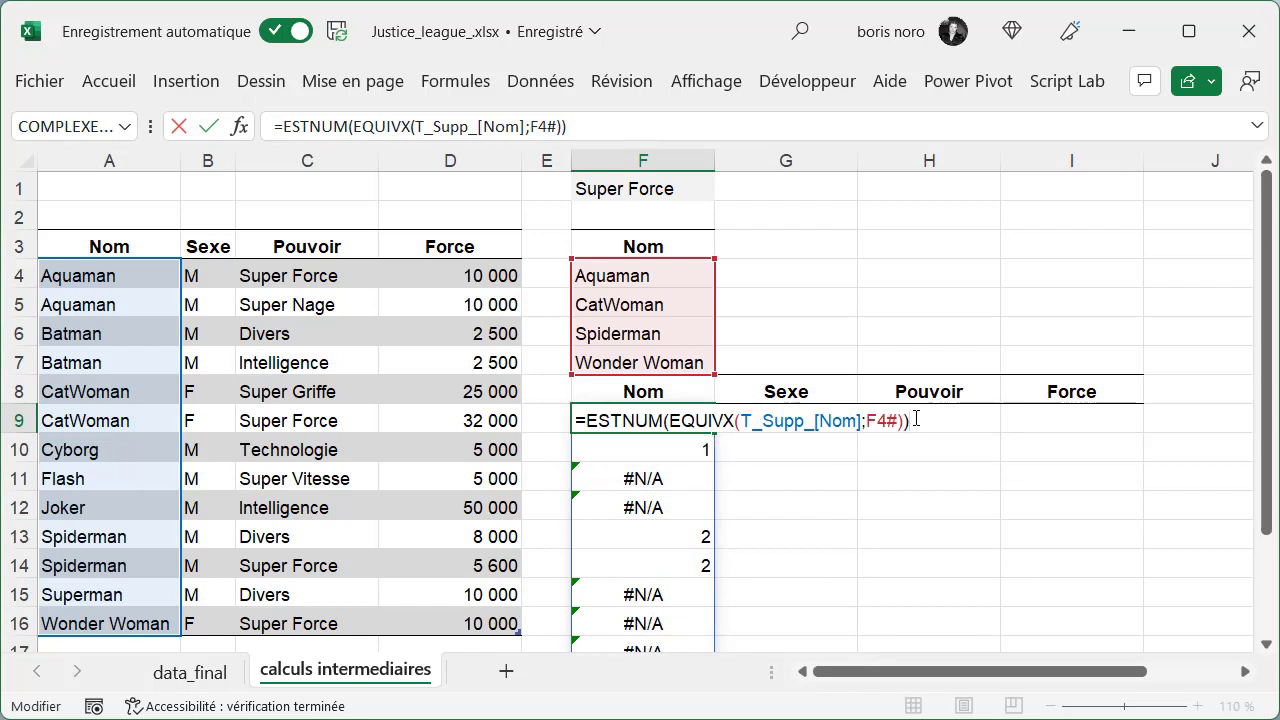
key(Return)
key(Up)
scroll(771, 477, up, 1)
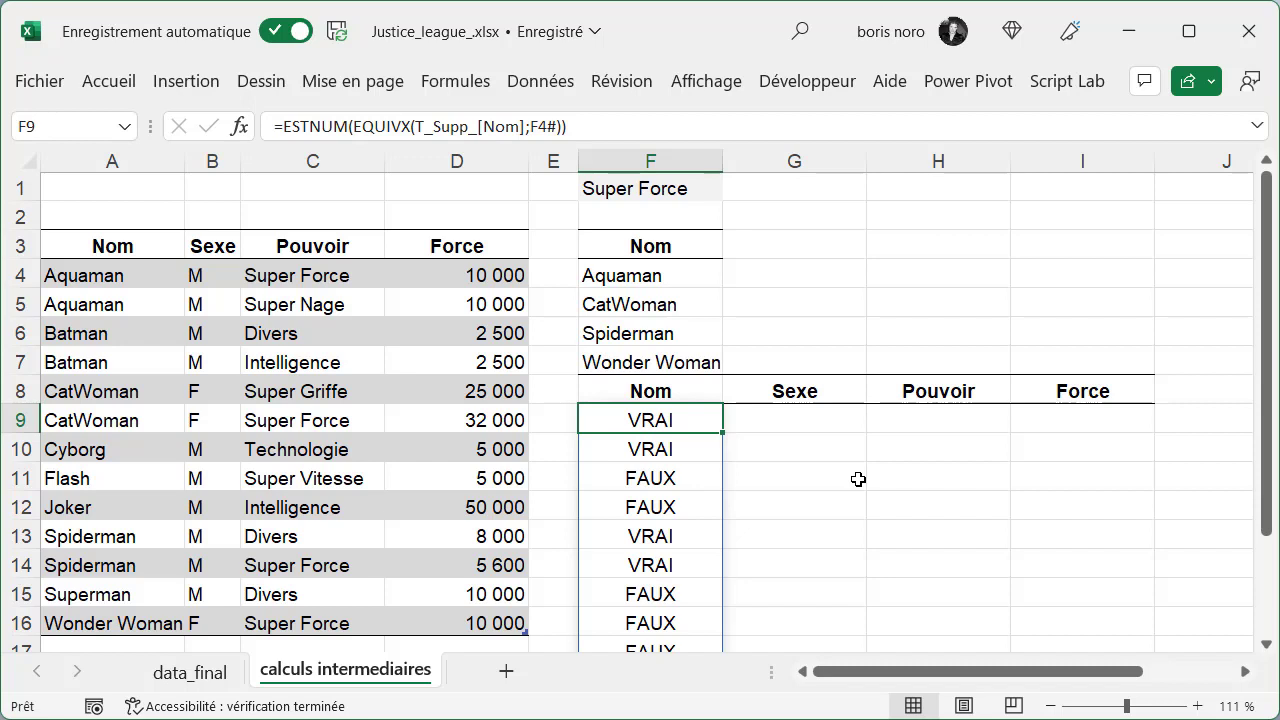
Wrap F9's ESTNUM flags in FILTRE over T_Supp_, spilling the matching heroes' full rows.
key(F2)
key(Left)
key(Left)
key(Left)
key(Left)
key(Left)
key(Left)
key(Left)
key(Left)
key(Left)
key(Left)
key(Left)
key(Left)
key(Left)
key(Left)
key(Left)
key(Left)
key(Left)
key(Left)
key(Left)
key(Left)
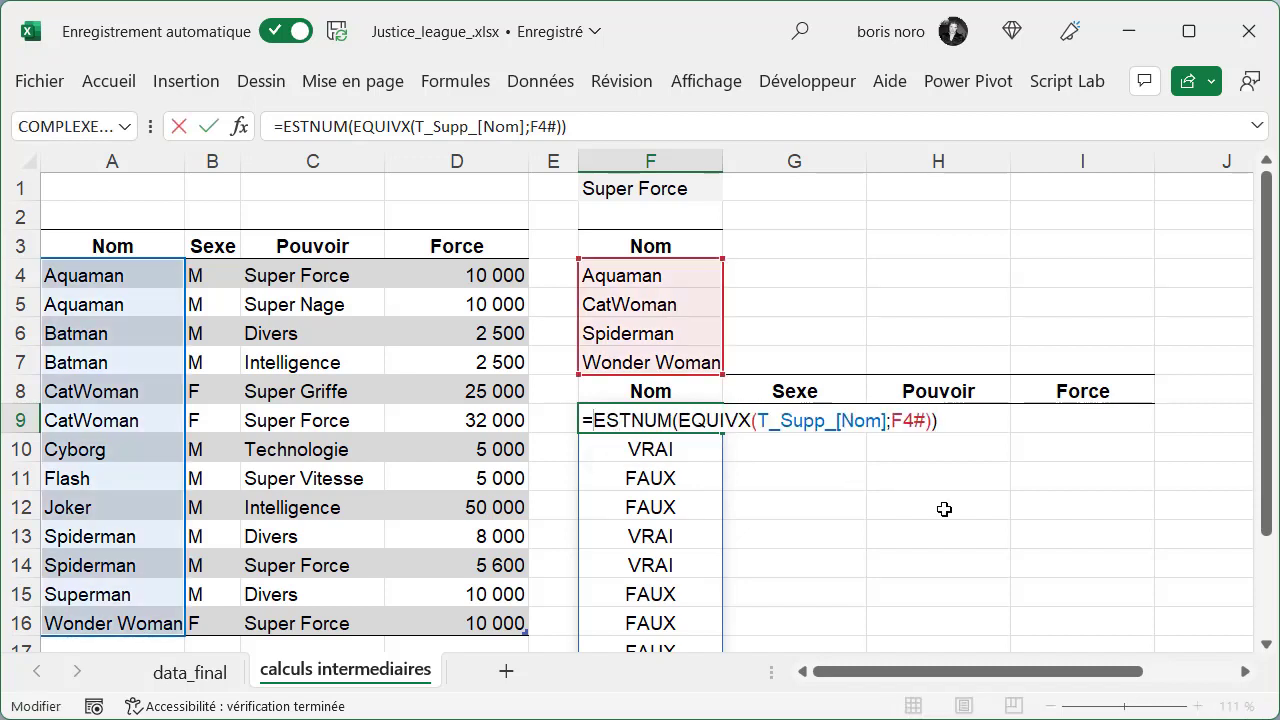
text(FIL)
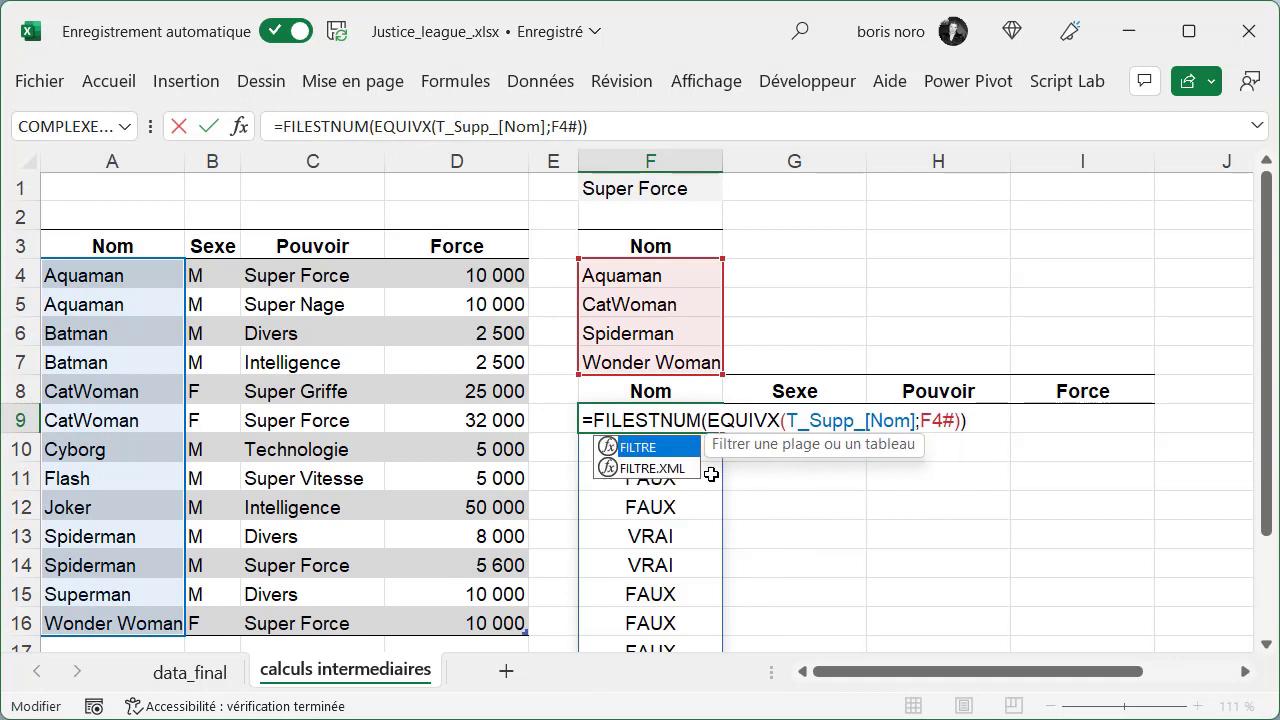
key(Tab)
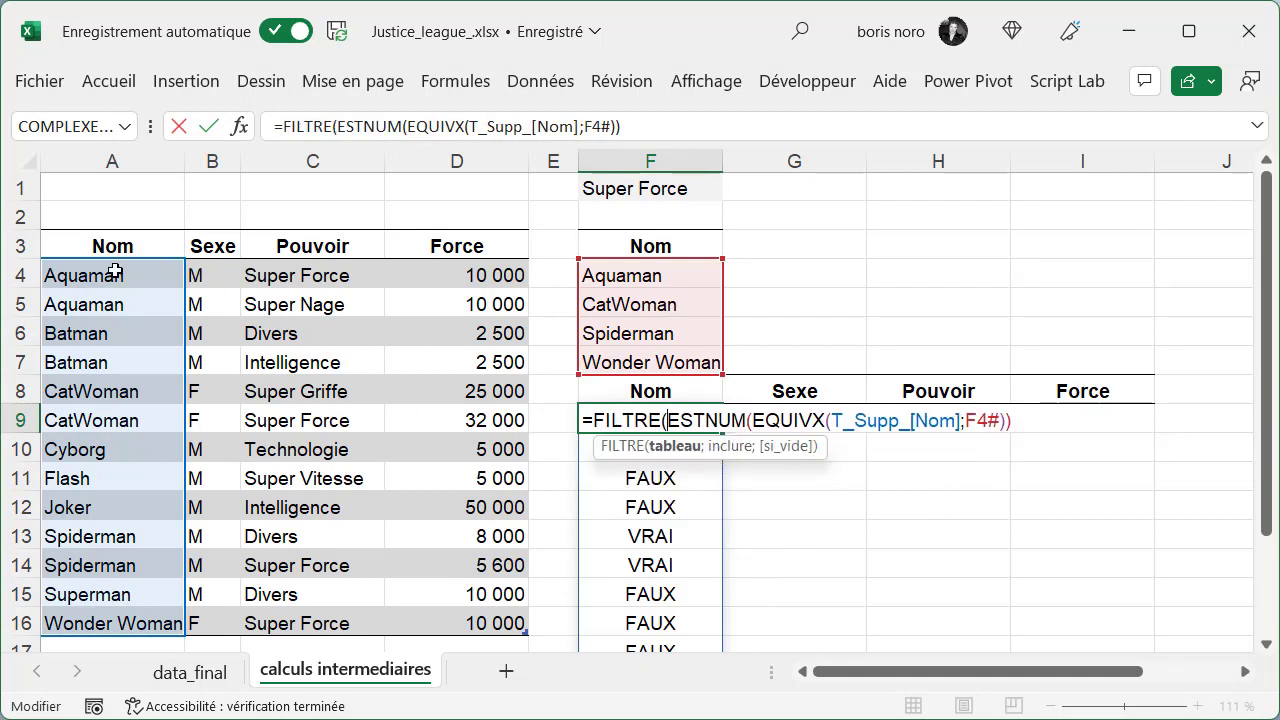
drag(110, 272, 500, 623)
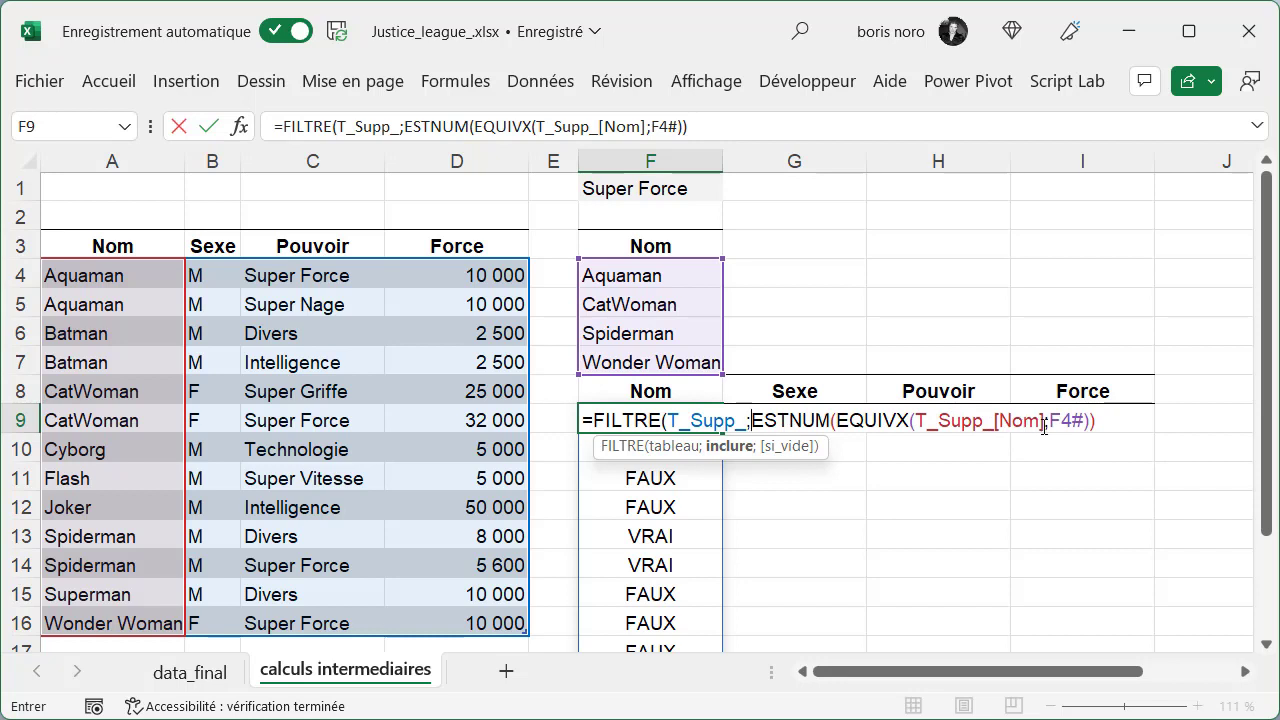
click(1108, 424)
text())
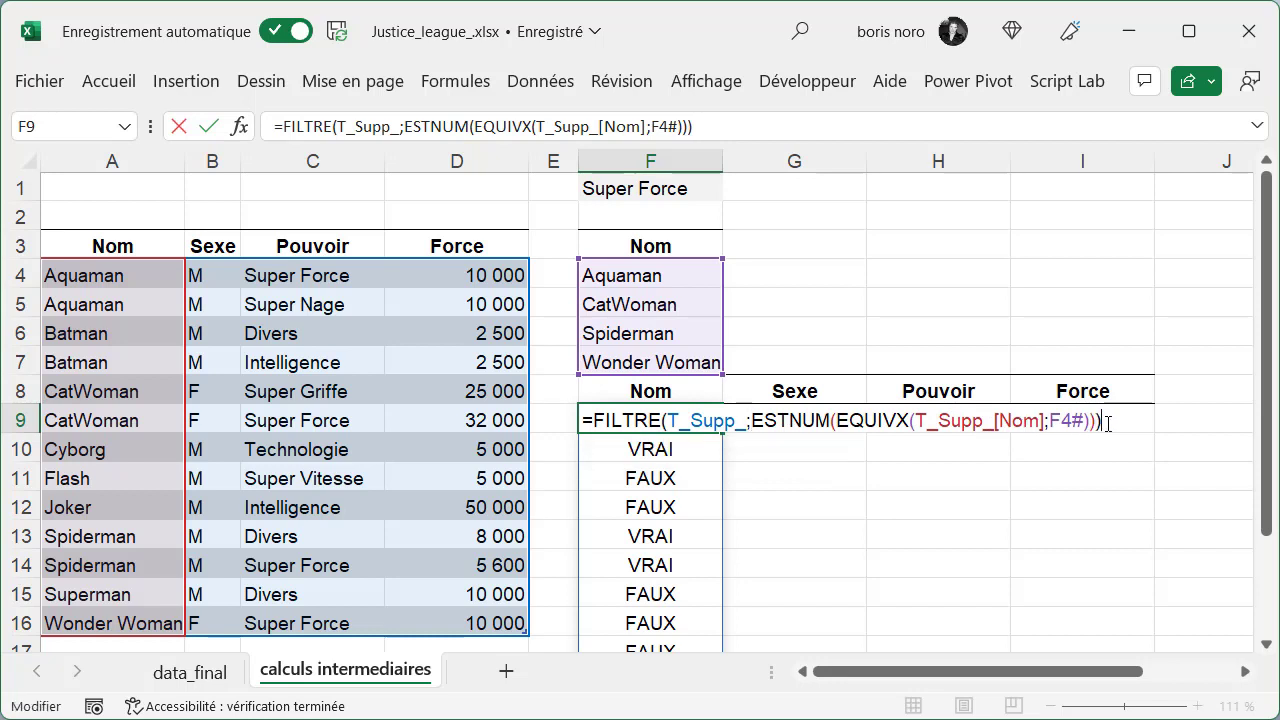
key(Return)
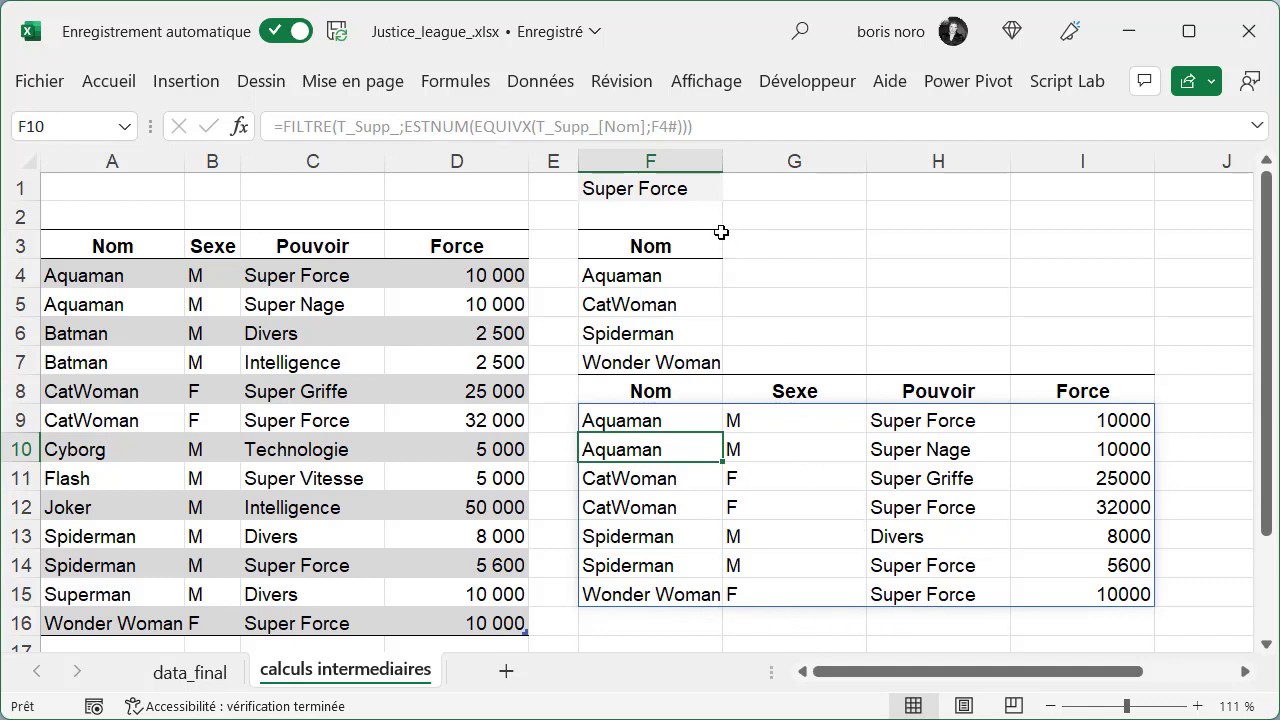
Change F1's power to Intelligence so the results list Batman and Joker.
click(697, 189)
click(733, 190)
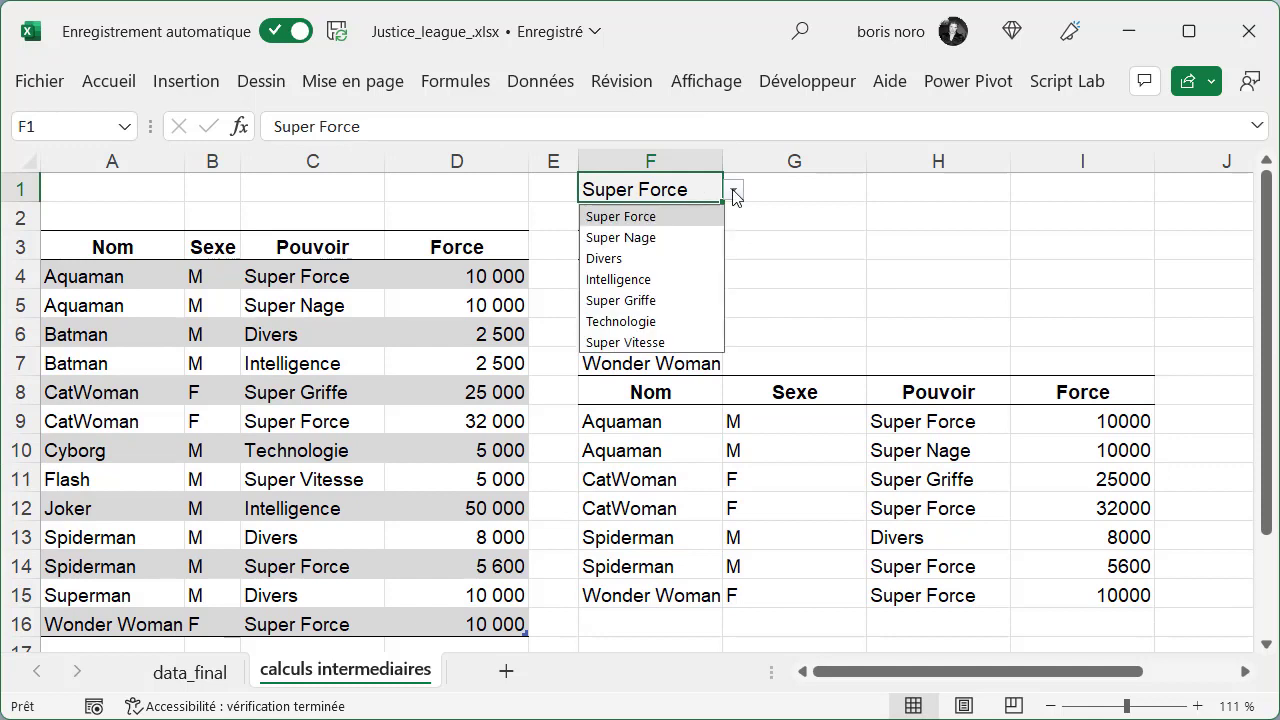
click(667, 279)
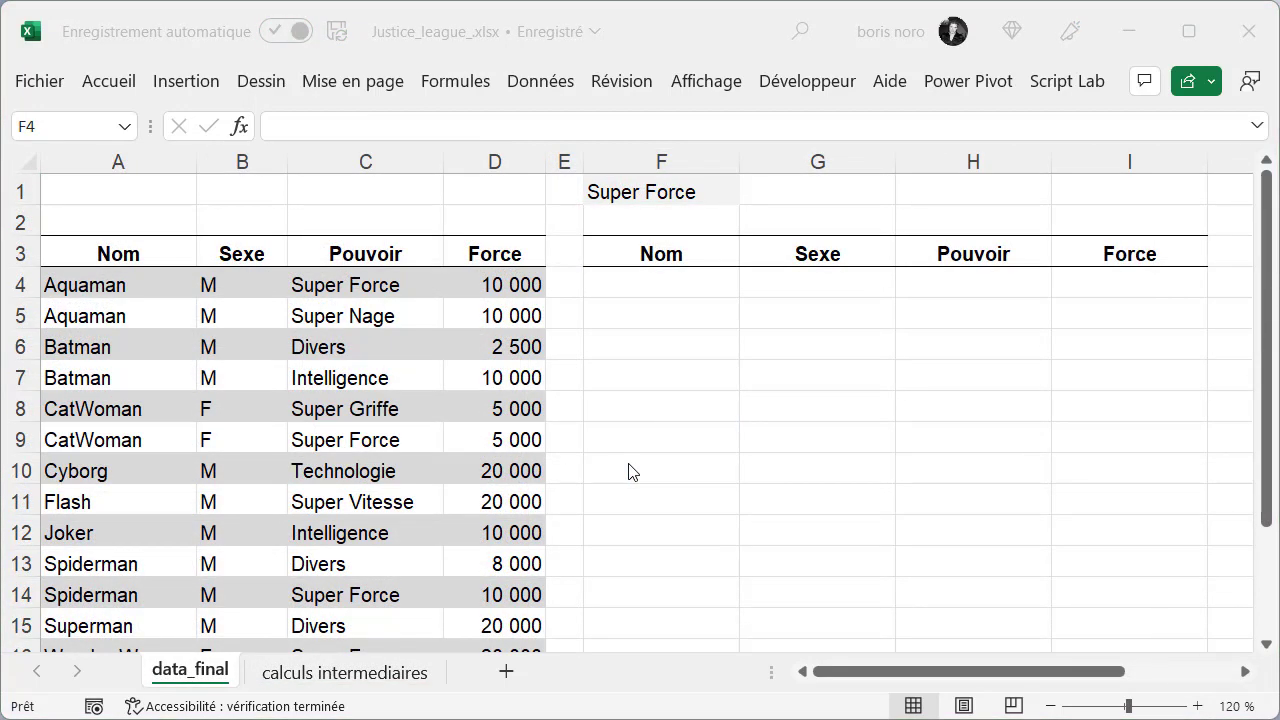
Start =LET( in data_final's F4 and enlarge the formula bar to several lines.
click(629, 286)
text(=)
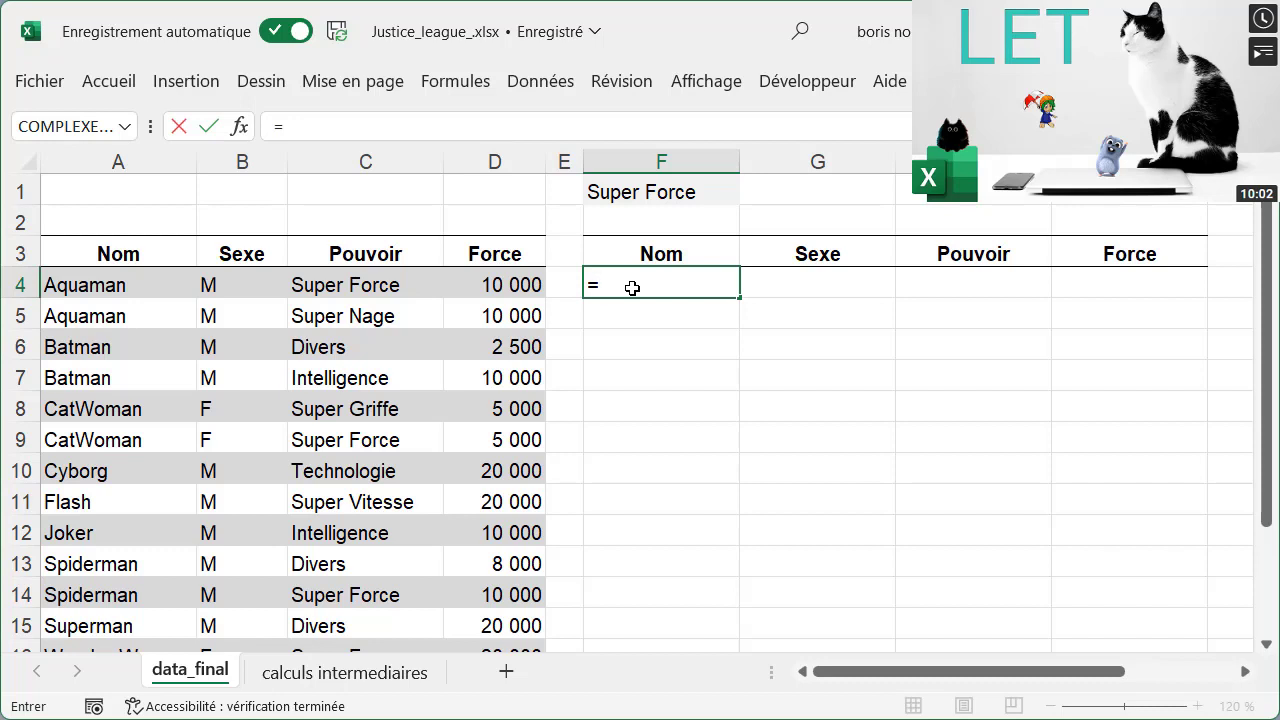
text(LET()
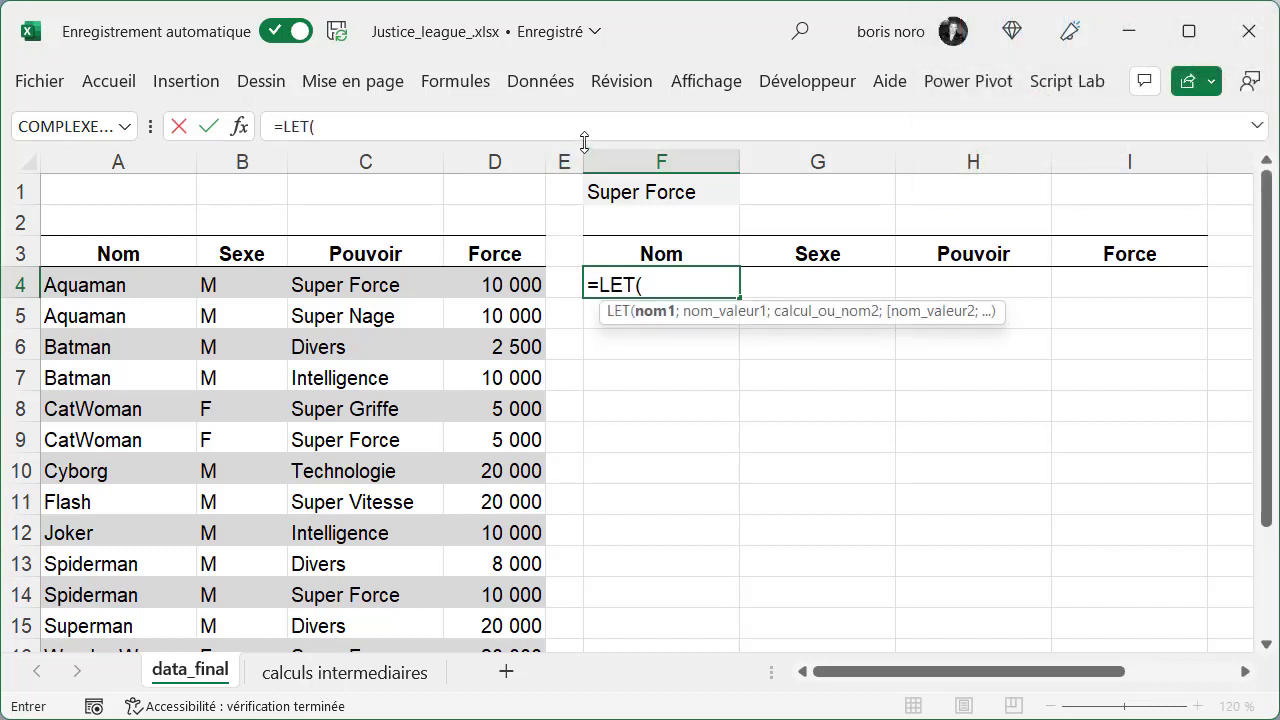
drag(585, 141, 567, 237)
click(334, 128)
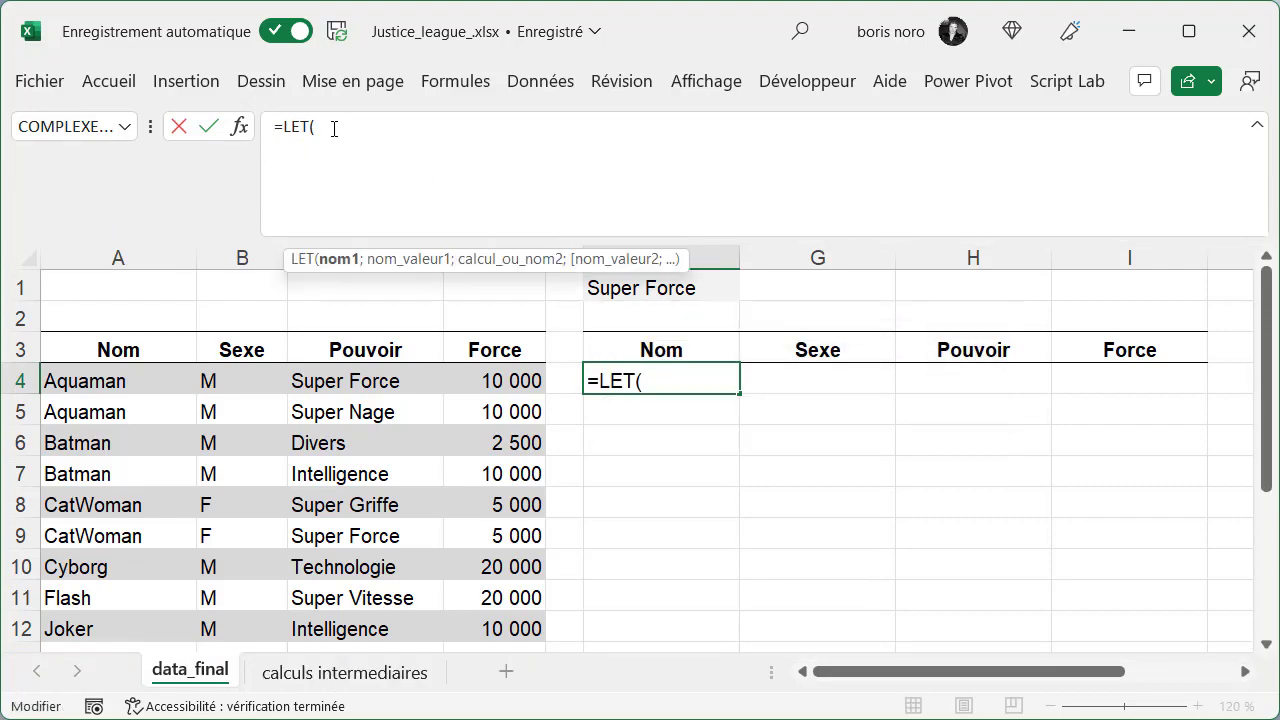
Add liste_super_hero; and FILTRE(T_SUP[Nom]; on separate new lines.
key(alt+Return)
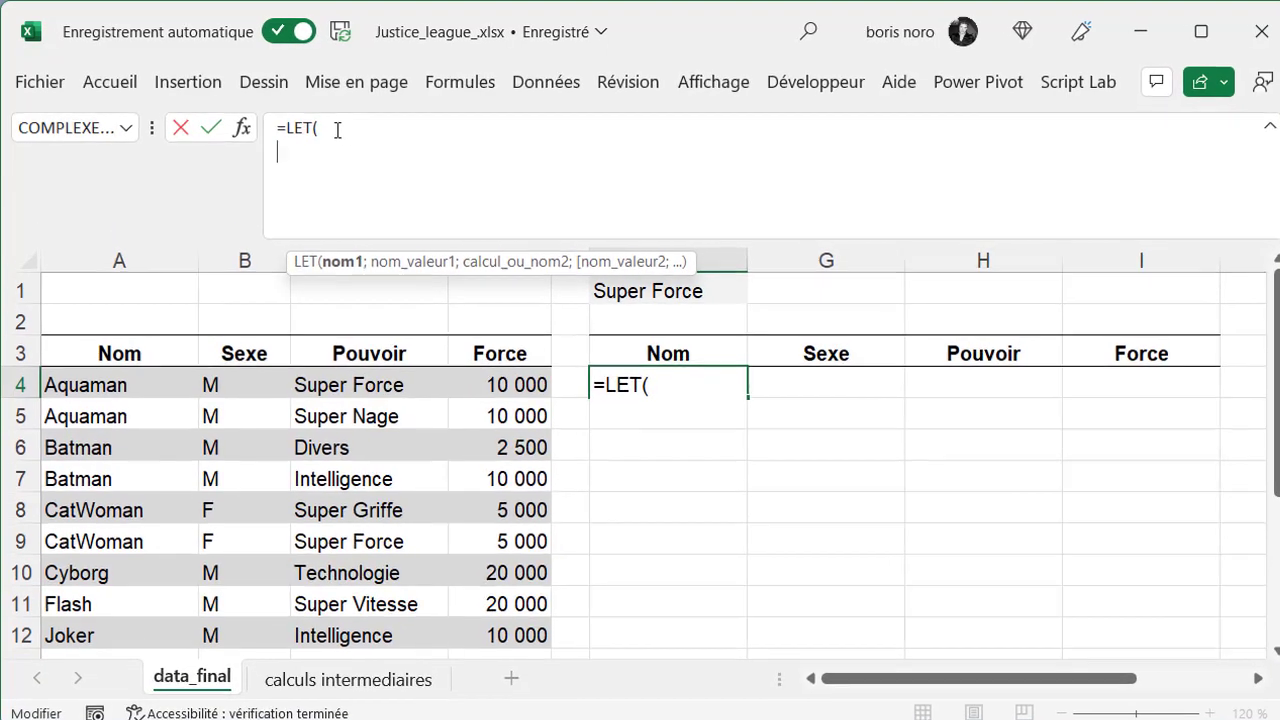
text(liste_super_hero)
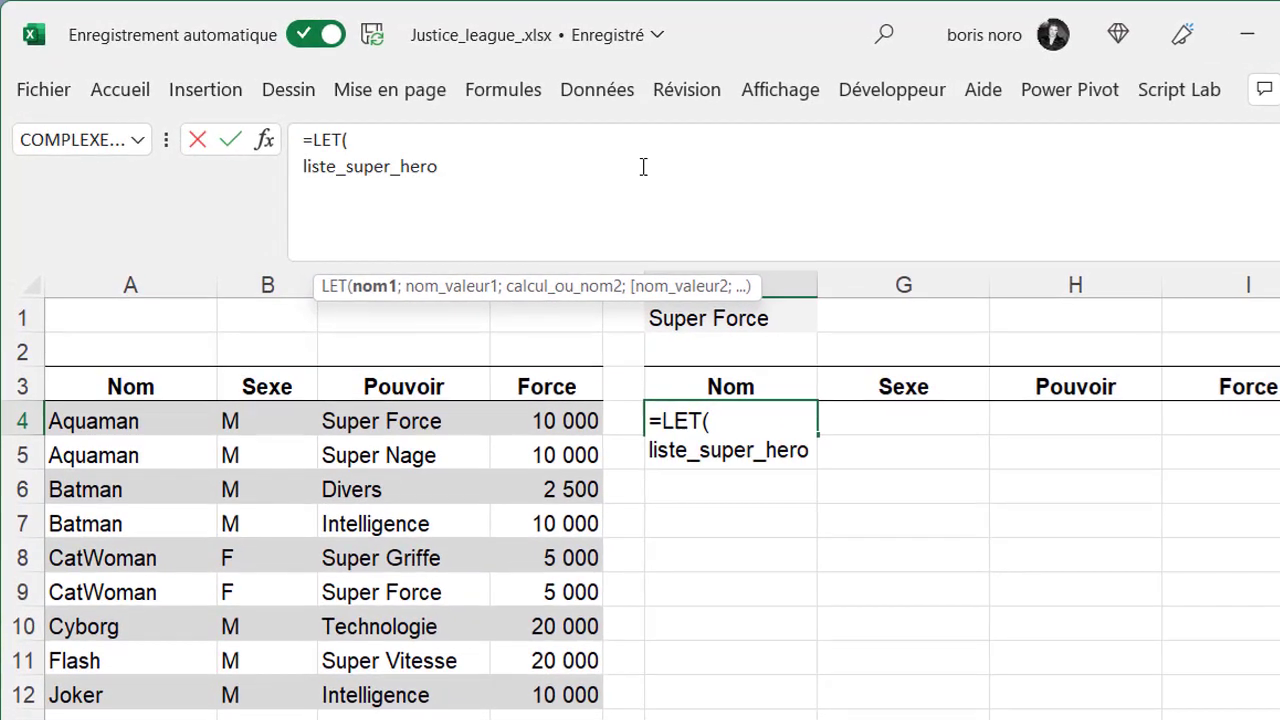
text(;)
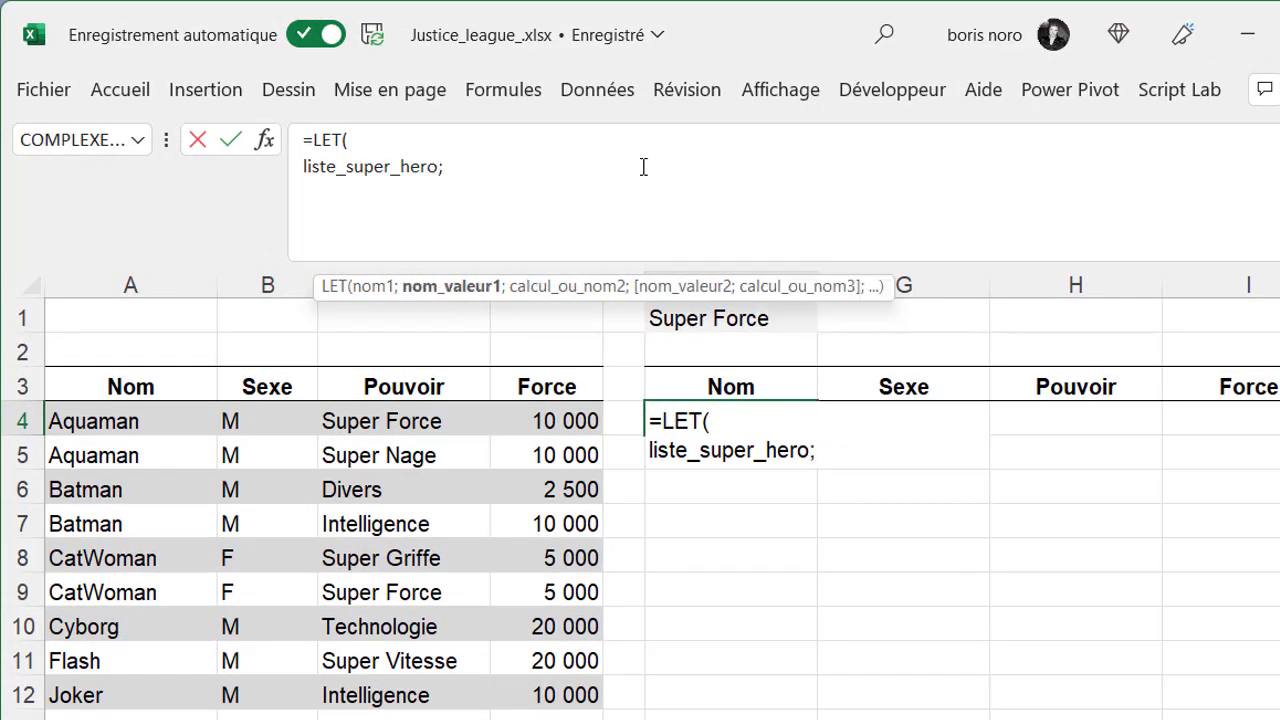
key(alt+Return)
text(FILTRE()
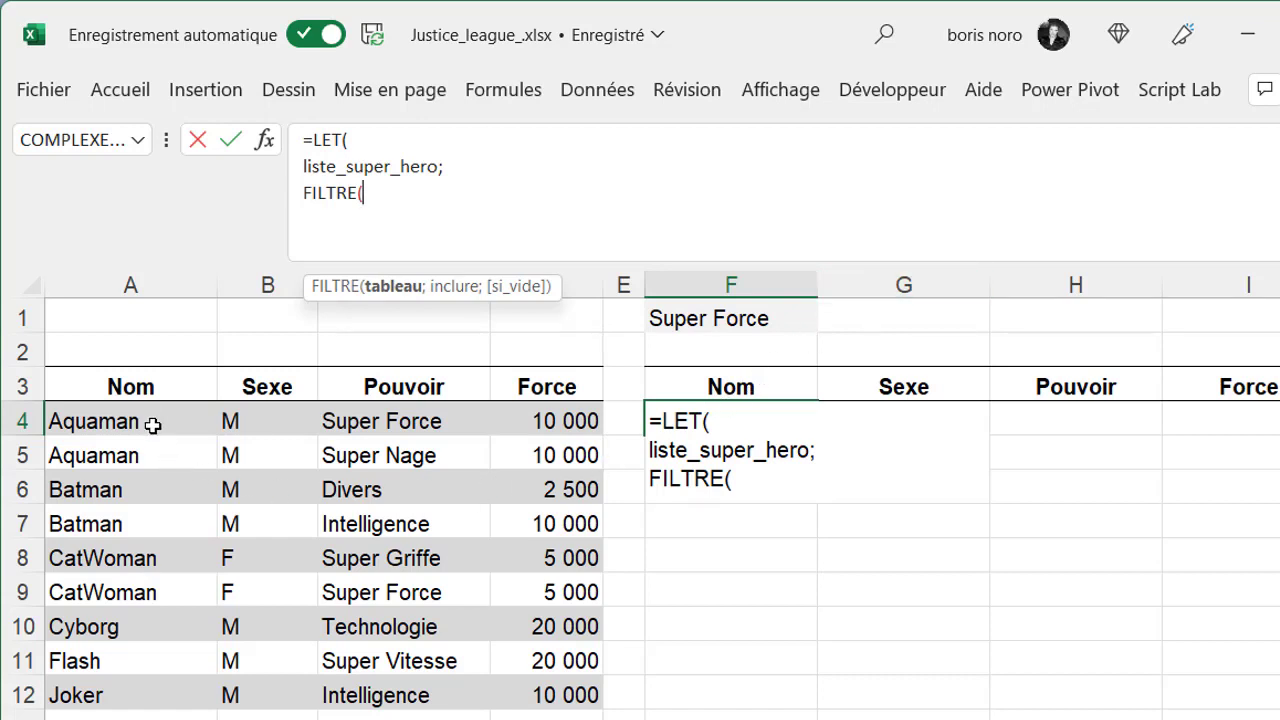
click(137, 368)
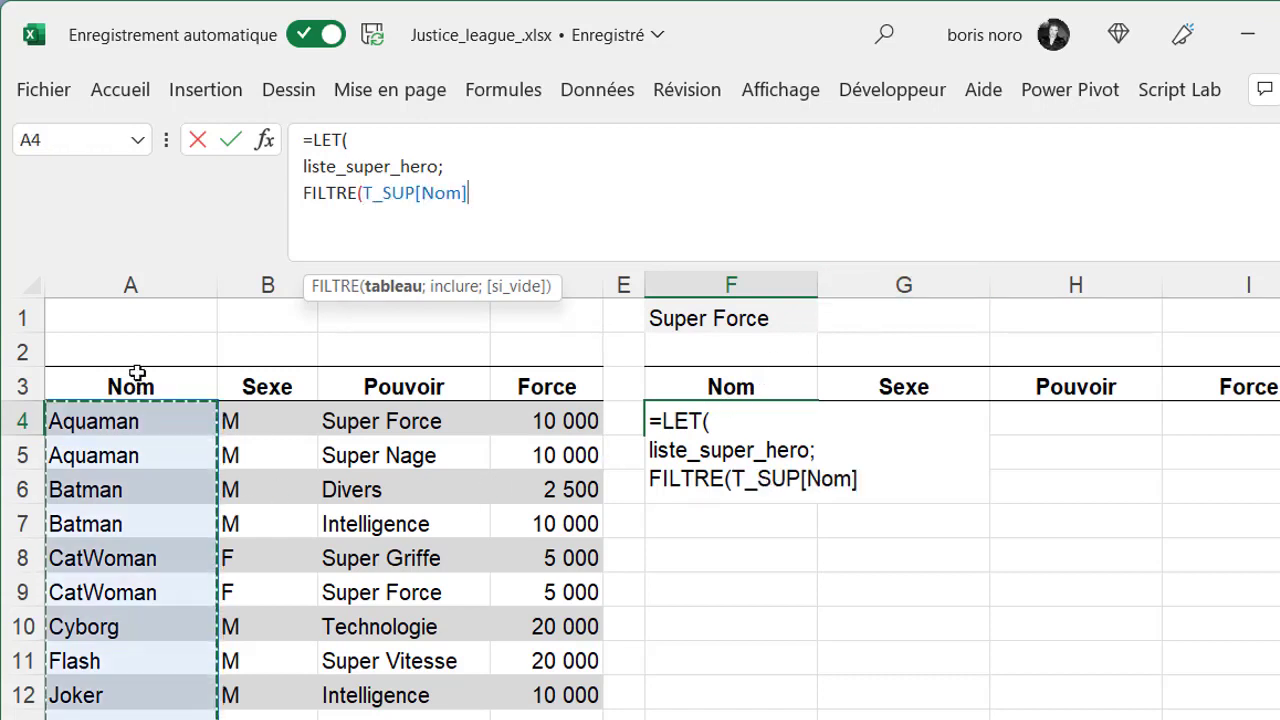
text(;)
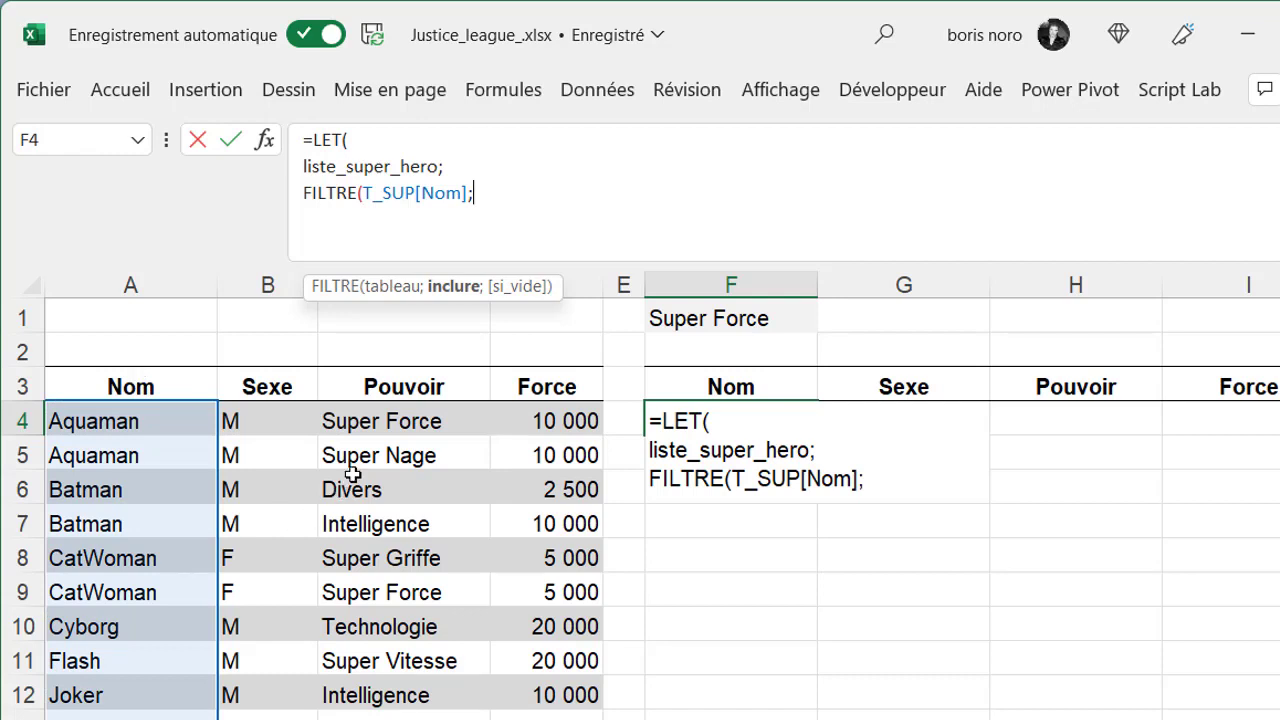
Complete the first FILTRE with the condition T_SUP[Pouvoir]=F1;.
click(384, 368)
text(=)
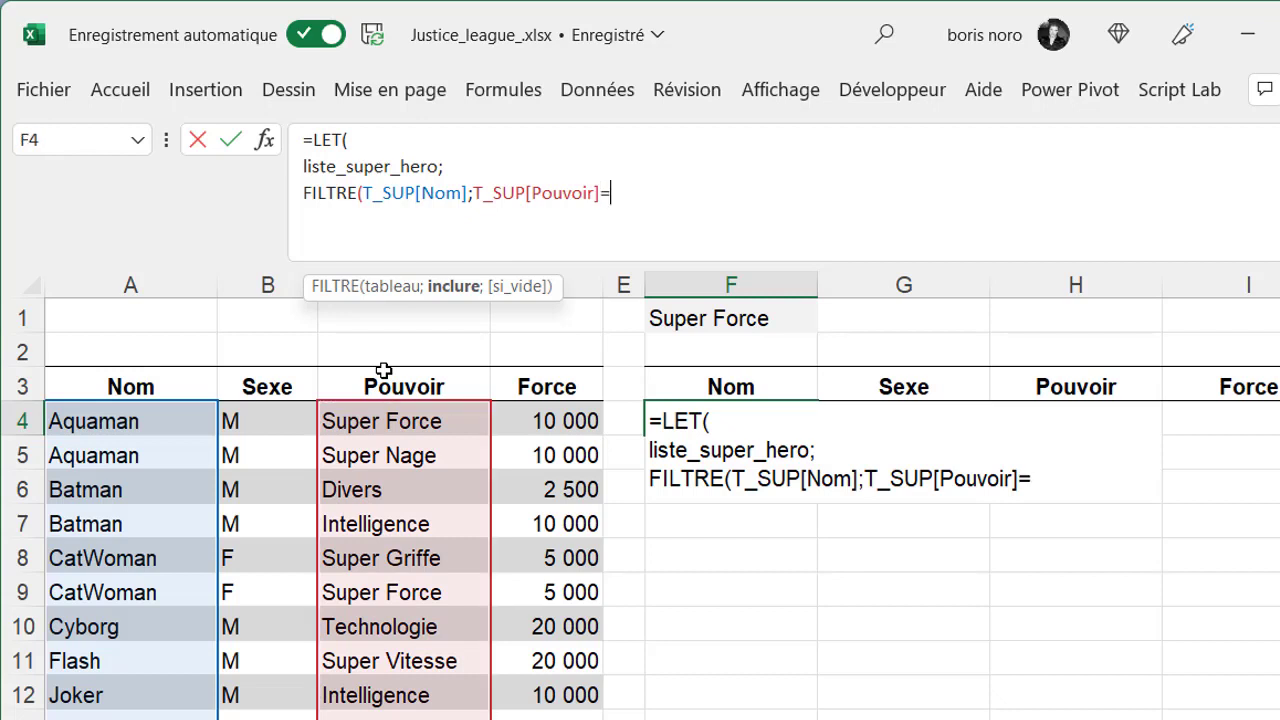
click(765, 321)
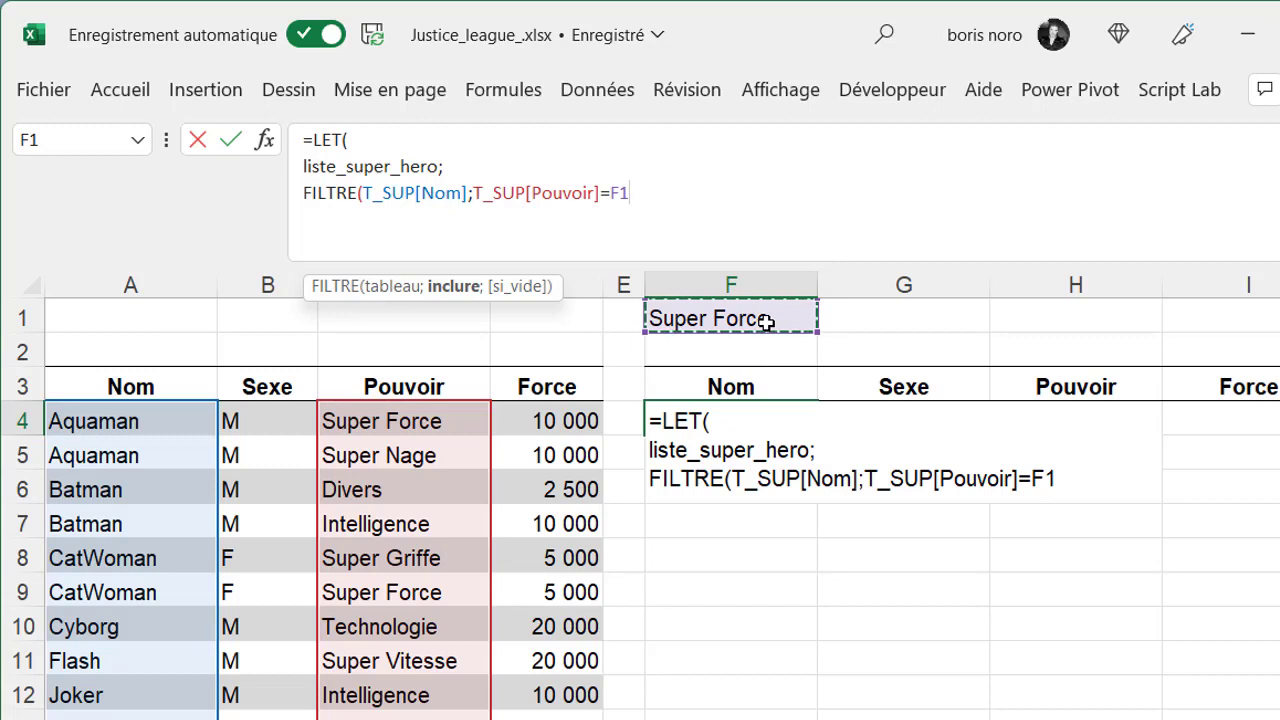
text(;)
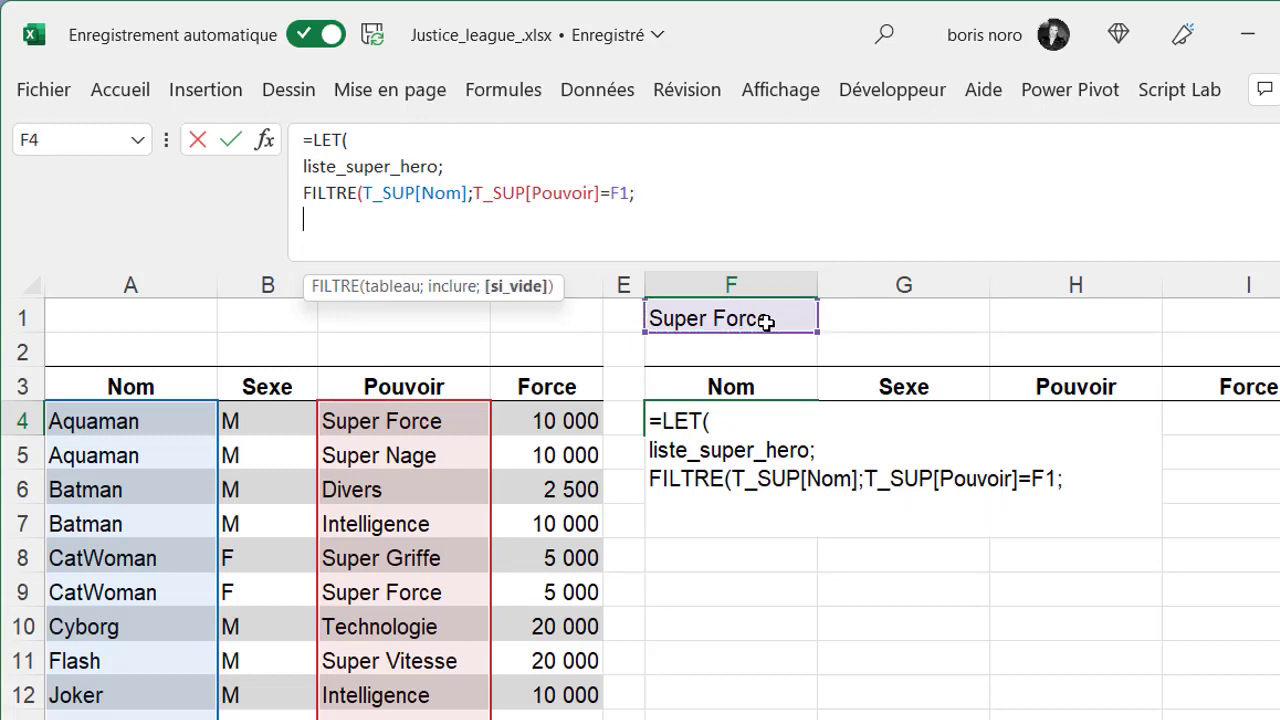
On a new line, begin a second FILTRE(T_SUP; followed by EQUI.
key(alt+Return)
text(FILTRE()
drag(118, 421, 560, 712)
text(;)
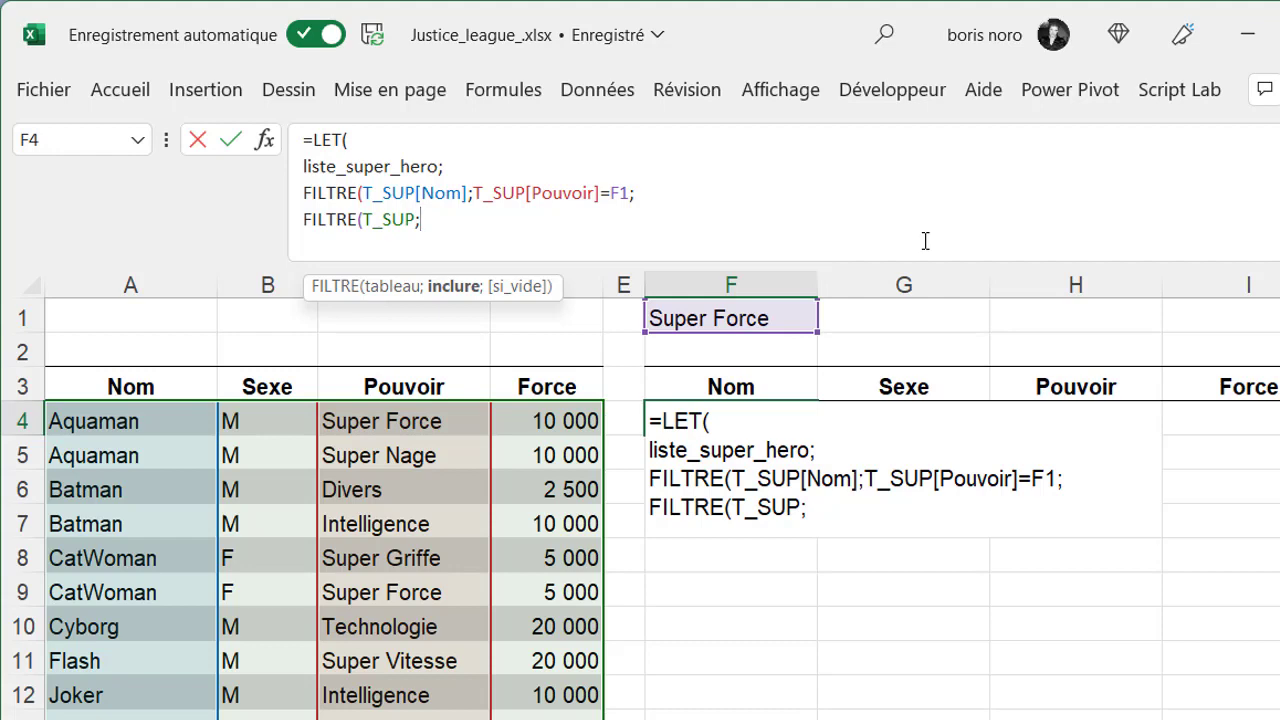
text(EQUI)
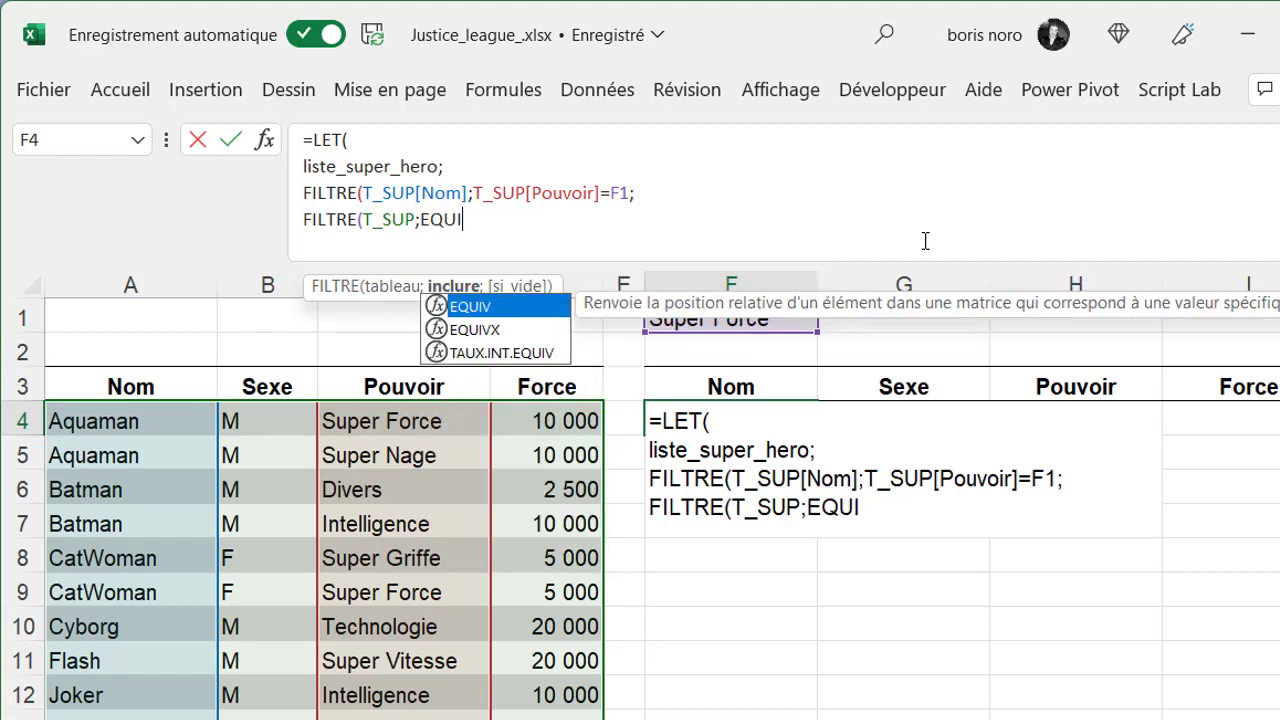
Add EQUIVX(T_SUP[Nom];liste_super_hero) as the filter condition in F4's formula.
key(Down)
key(Tab)
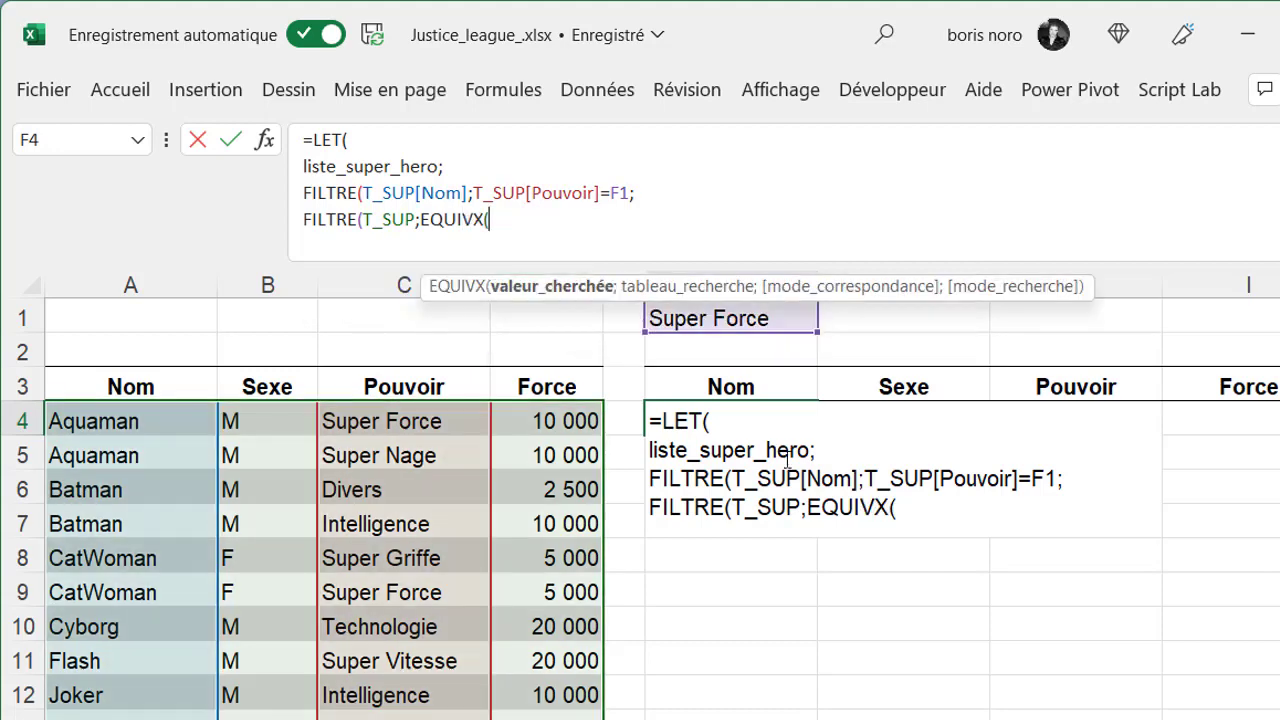
click(118, 368)
text(;)
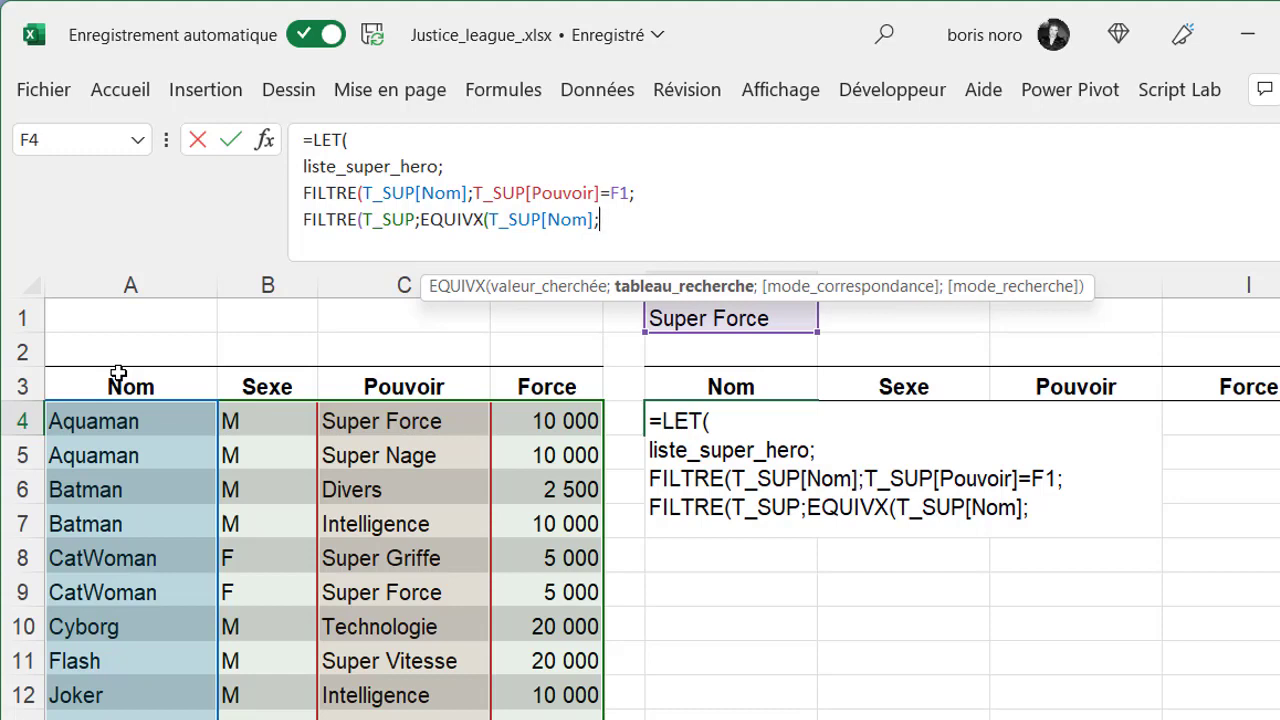
text(liste_super_hero)
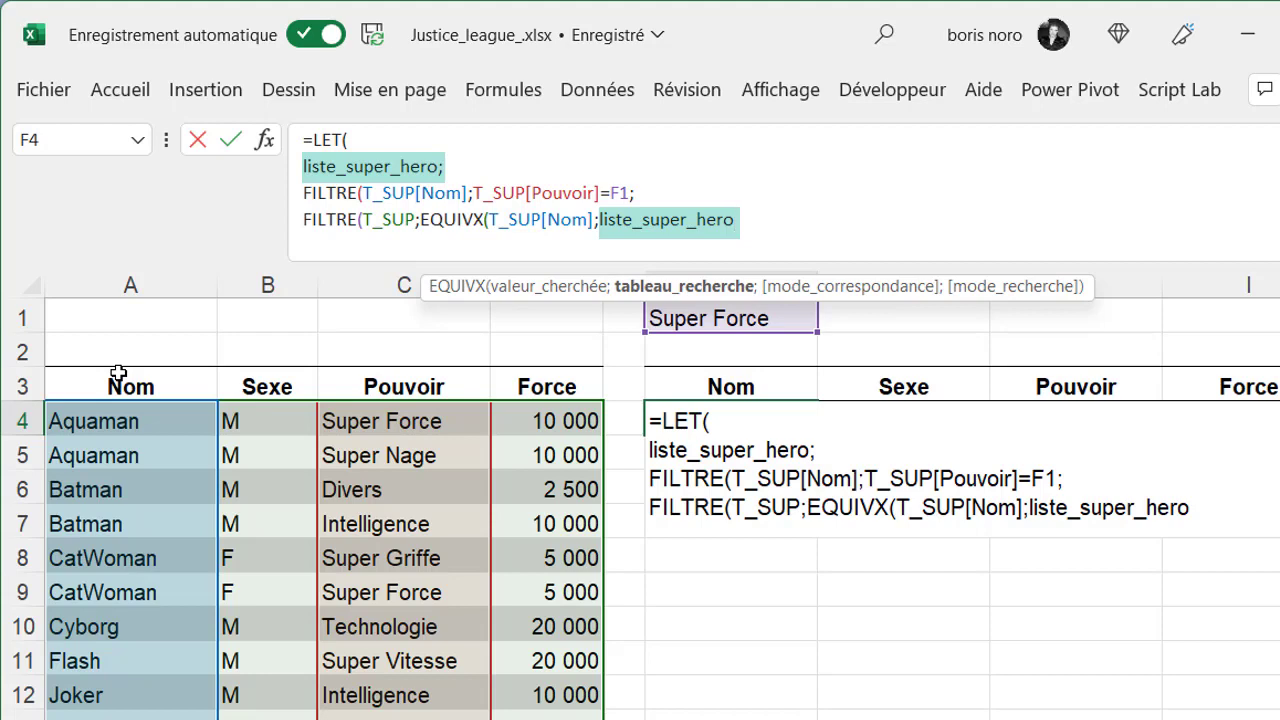
text())
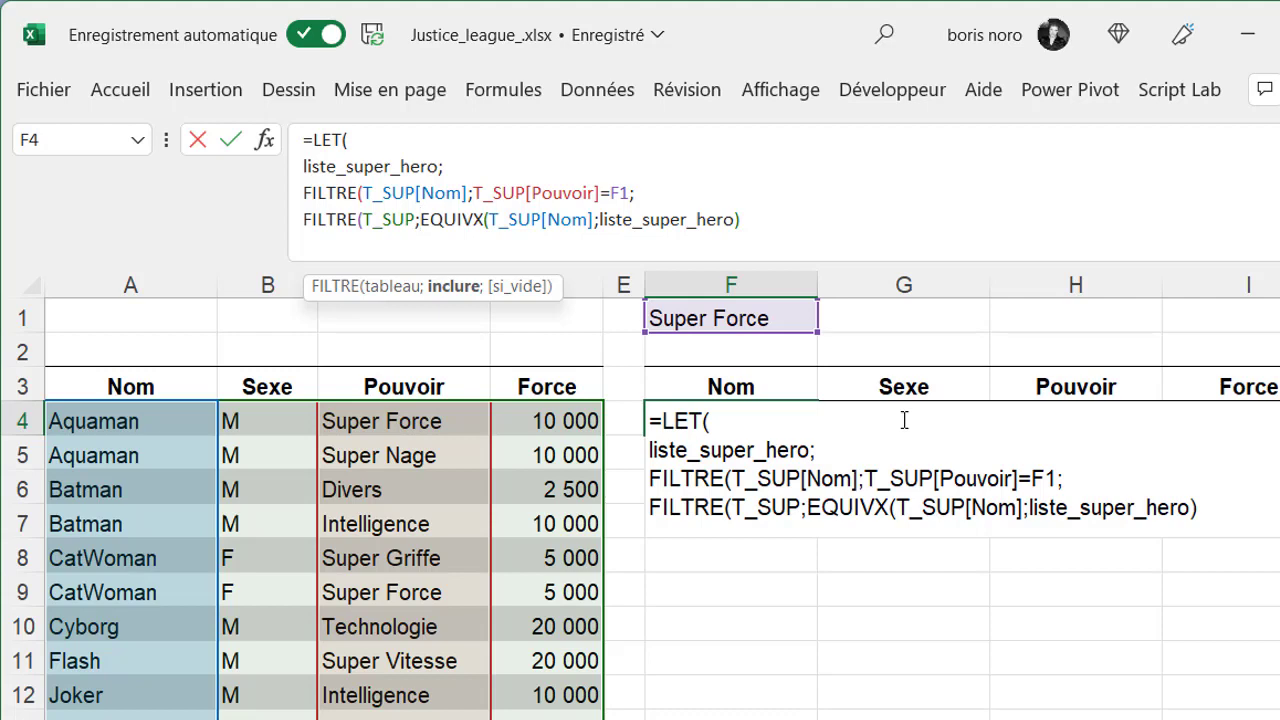
Wrap the EQUIVX in ESTNUM, close all parentheses and commit the formula.
text(EST)
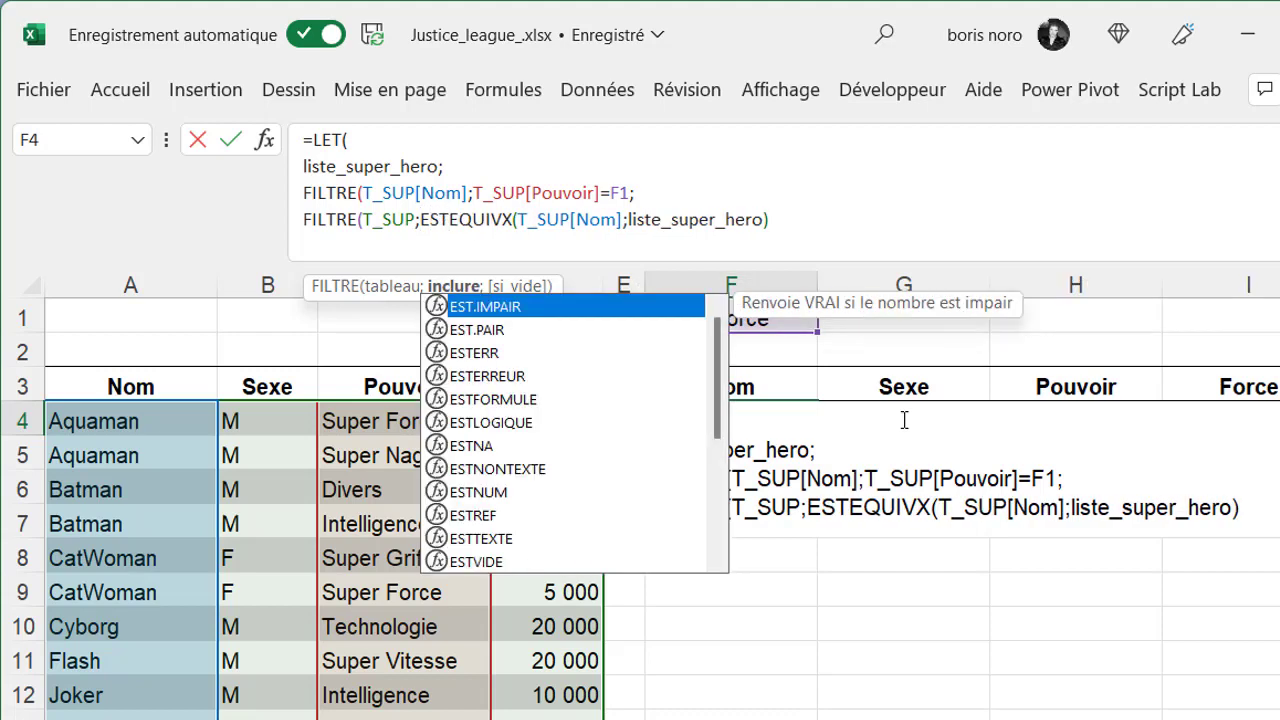
double_click(480, 492)
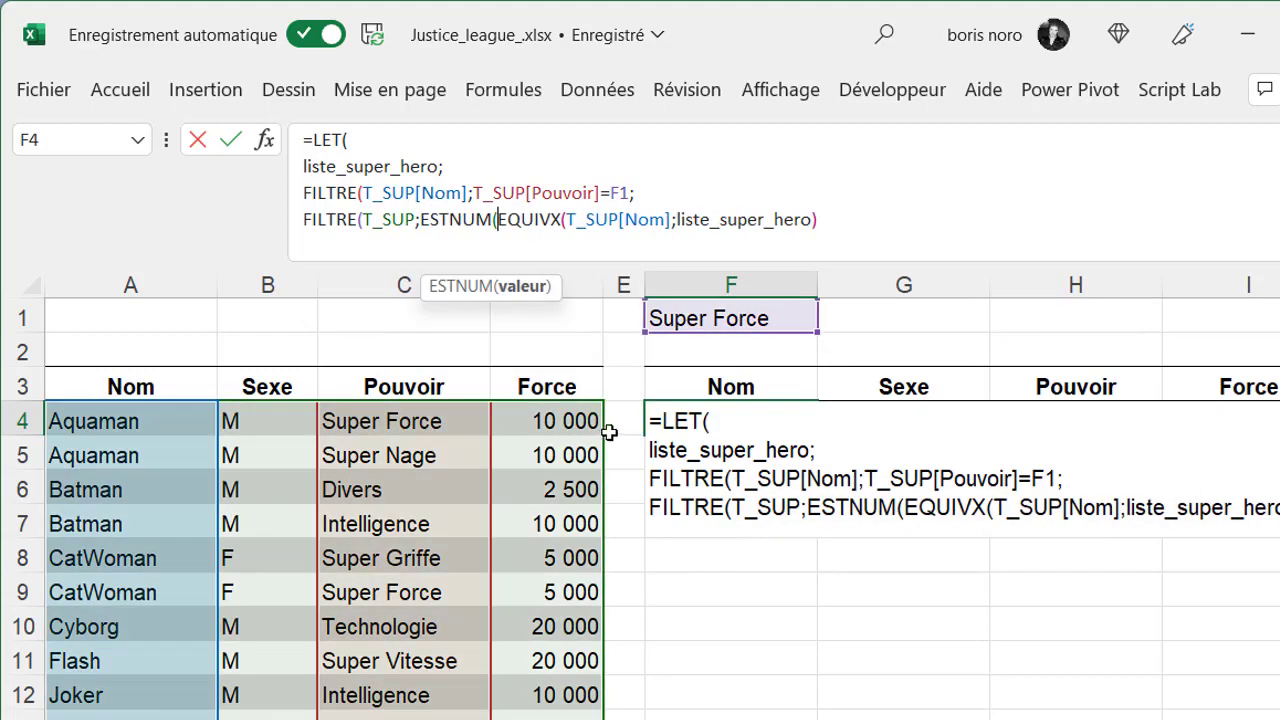
click(881, 219)
text())
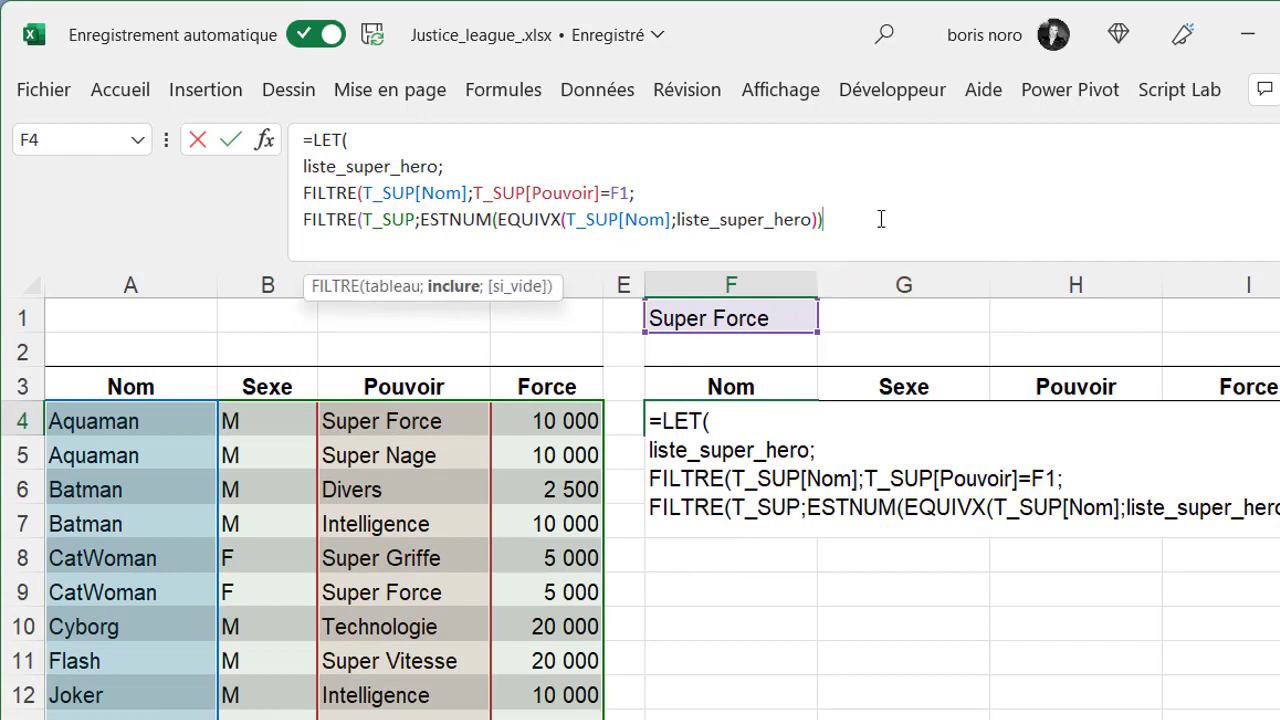
text())))
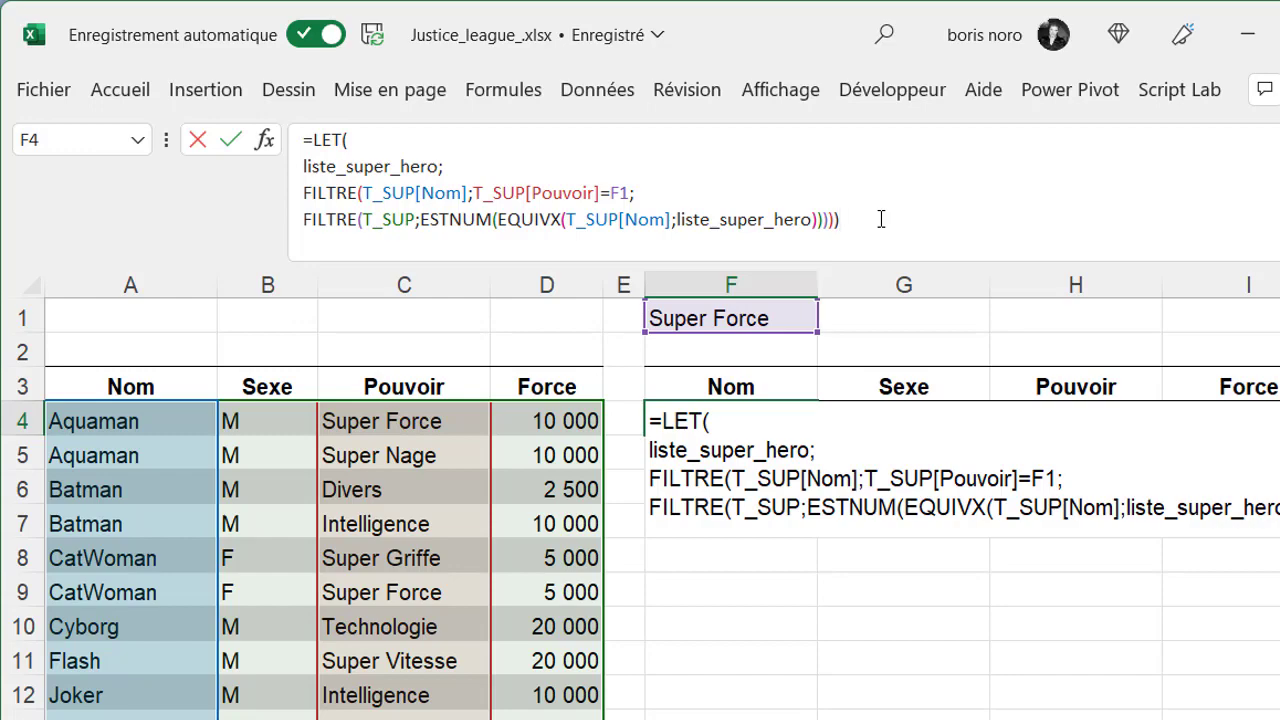
key(ctrl+Return)
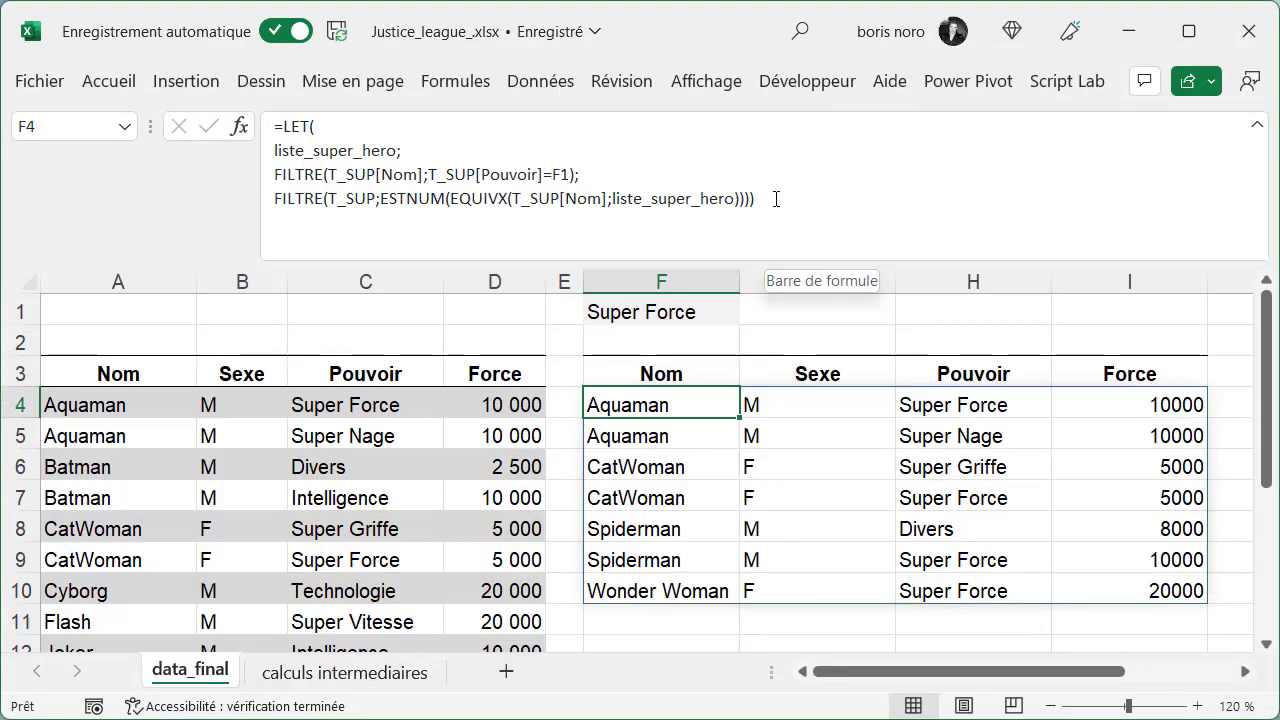
Collapse the formula bar and switch F1's power to Super Nage.
drag(712, 260, 705, 145)
click(714, 193)
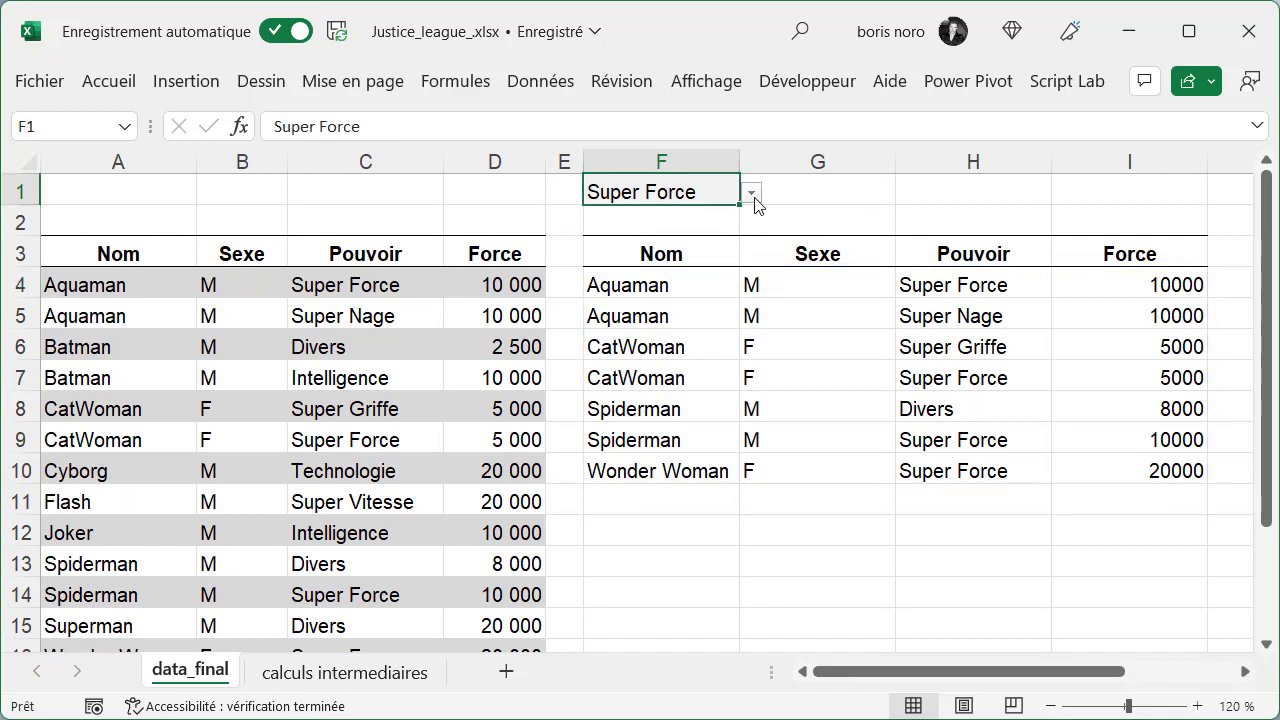
click(751, 193)
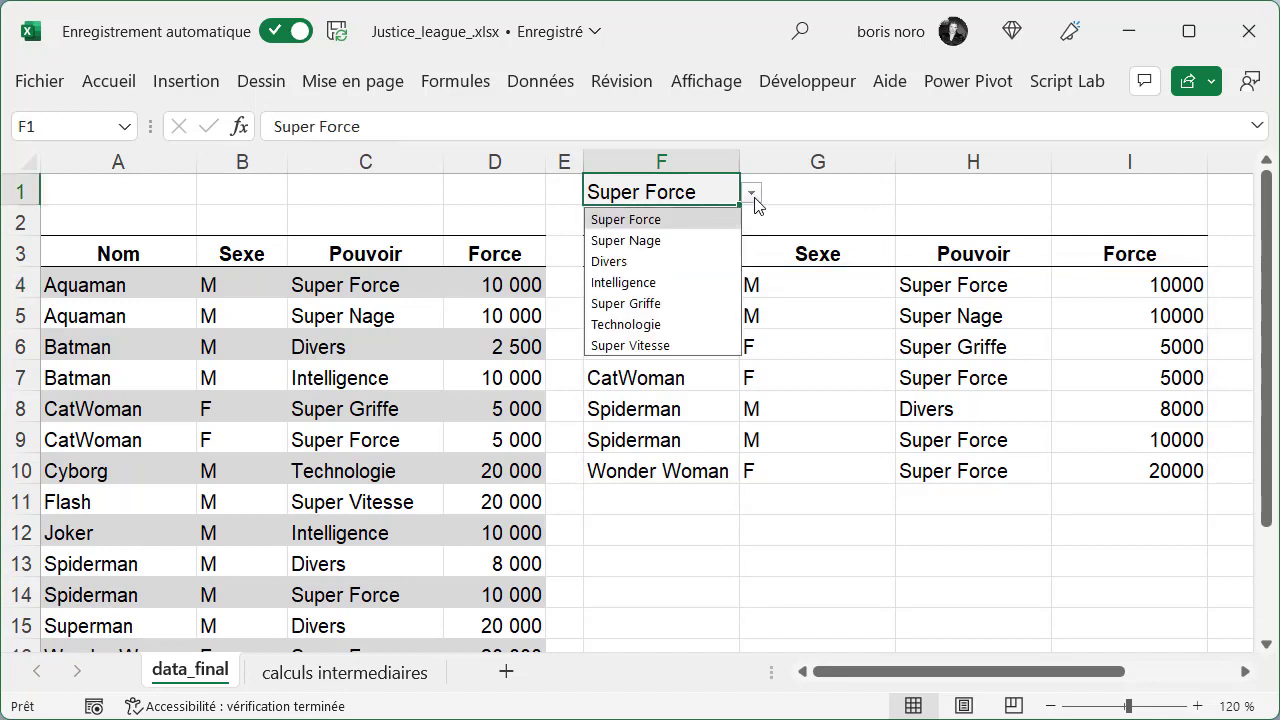
click(714, 241)
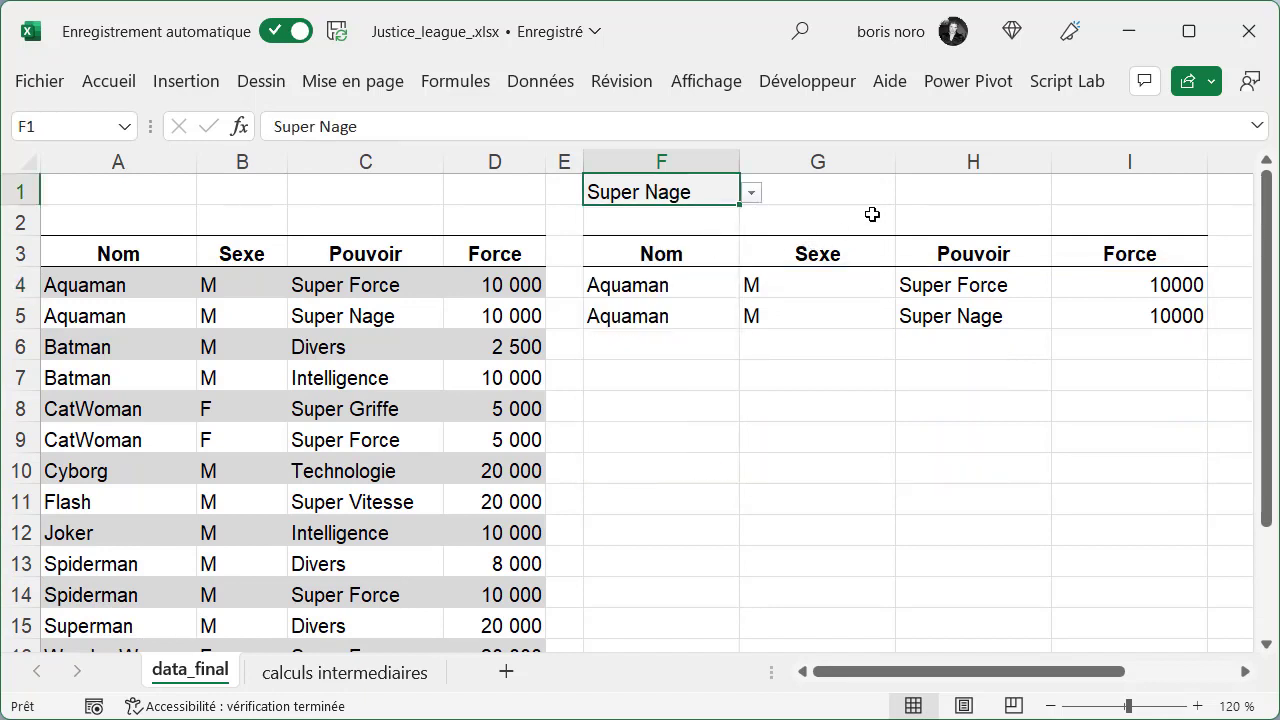
Switch F1 to Technologie, then to Divers, listing Batman, Spiderman and Superman.
click(751, 195)
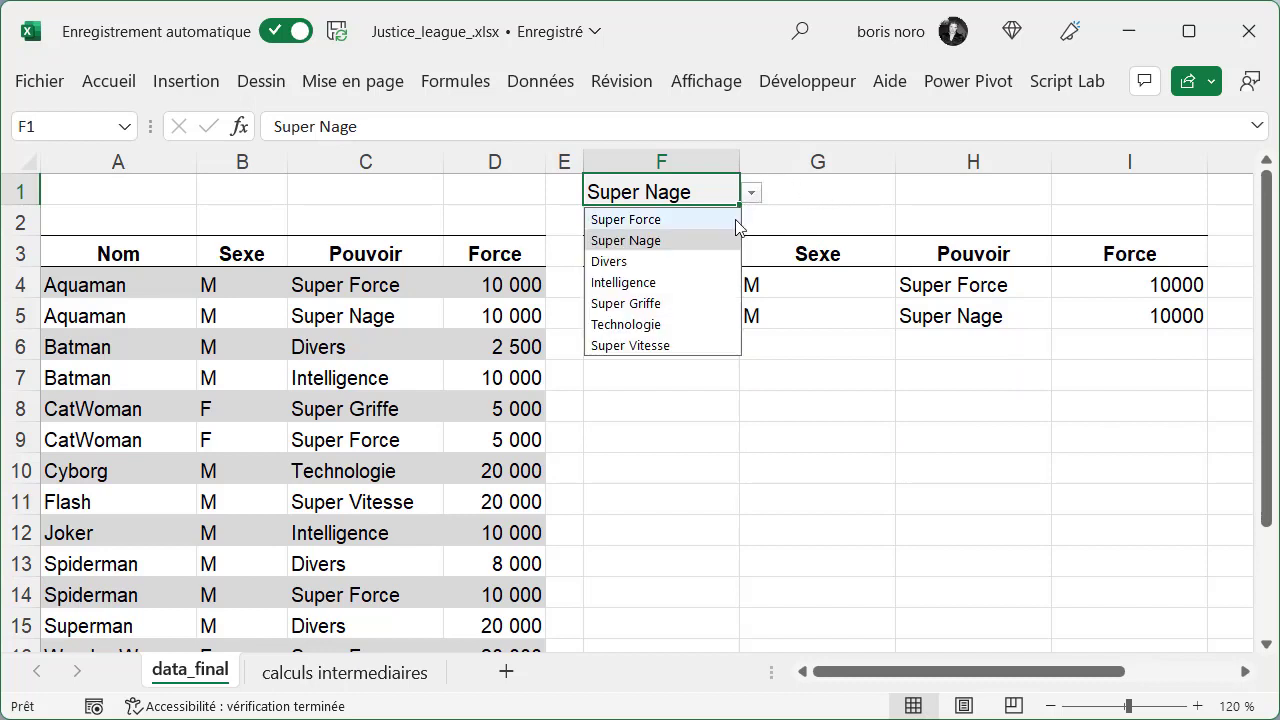
click(686, 324)
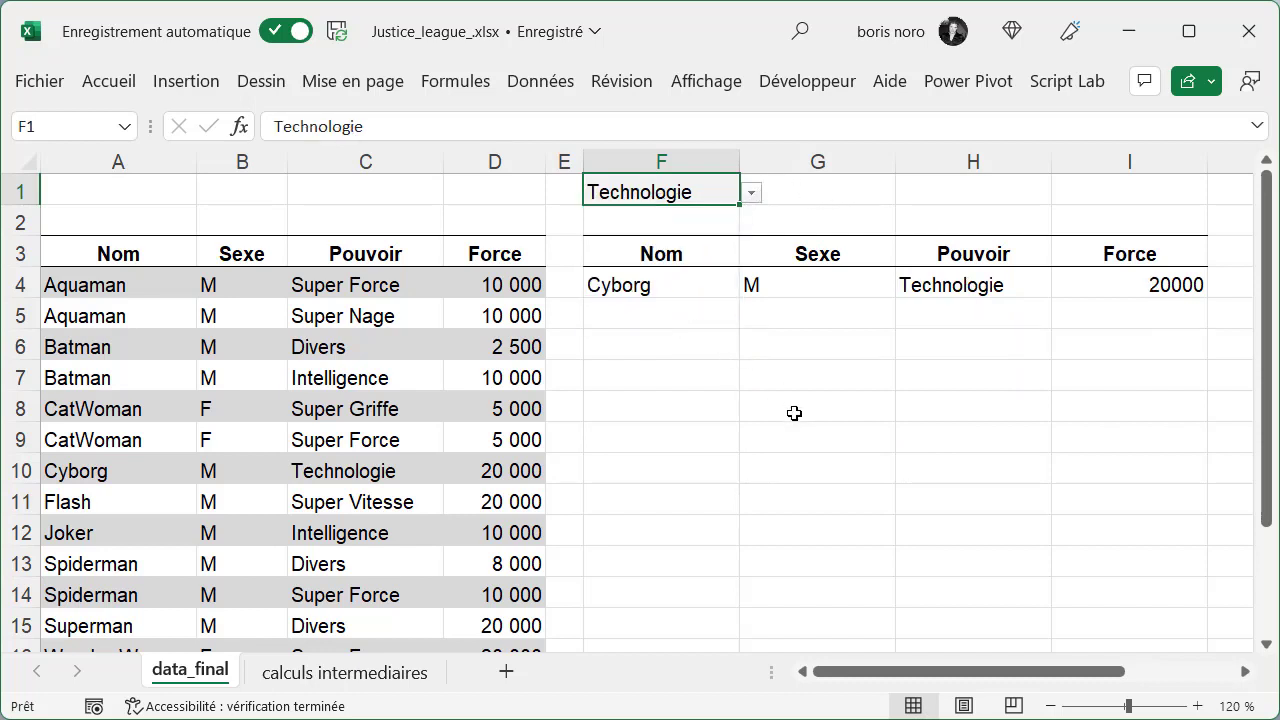
click(751, 195)
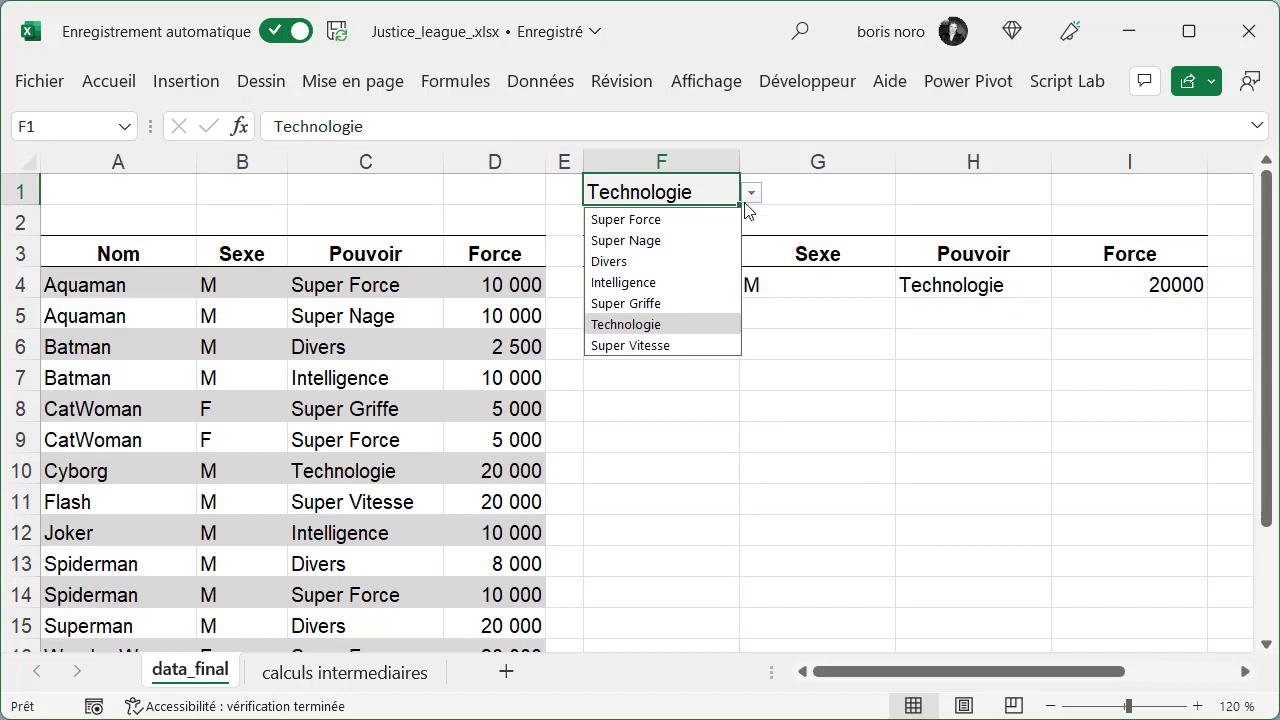
click(682, 262)
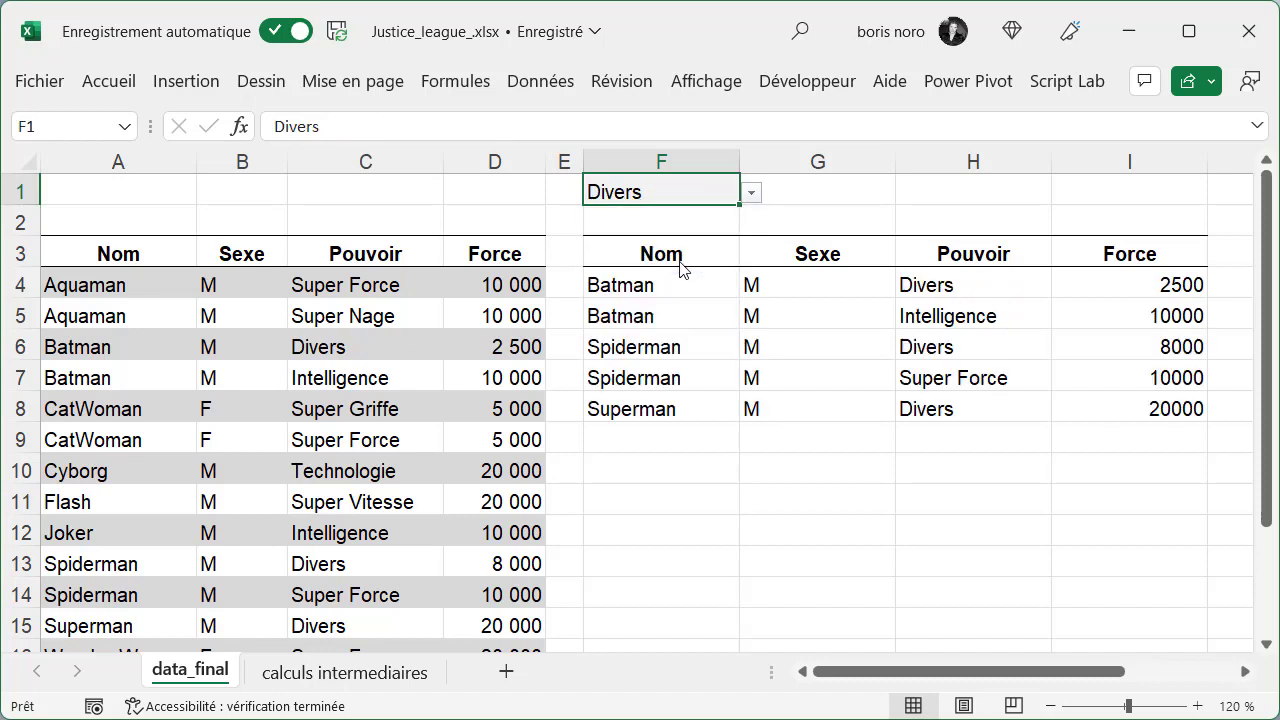